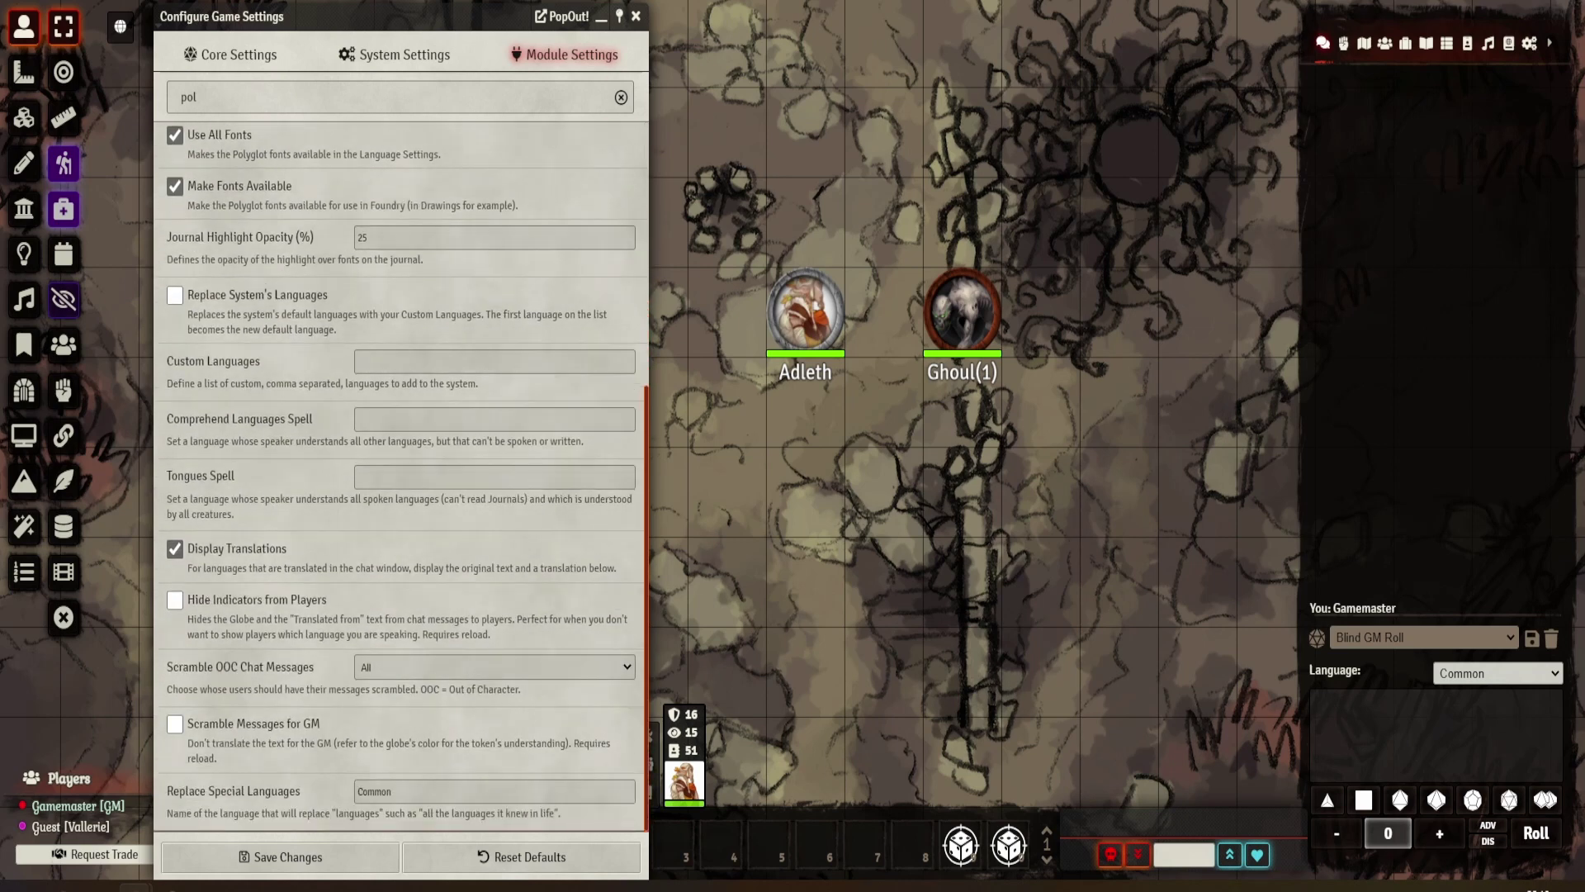
- Close the module settings and review the chat languages available to the Gamemaster, leaving Common selected
{"action": "key", "text": "Escape"}
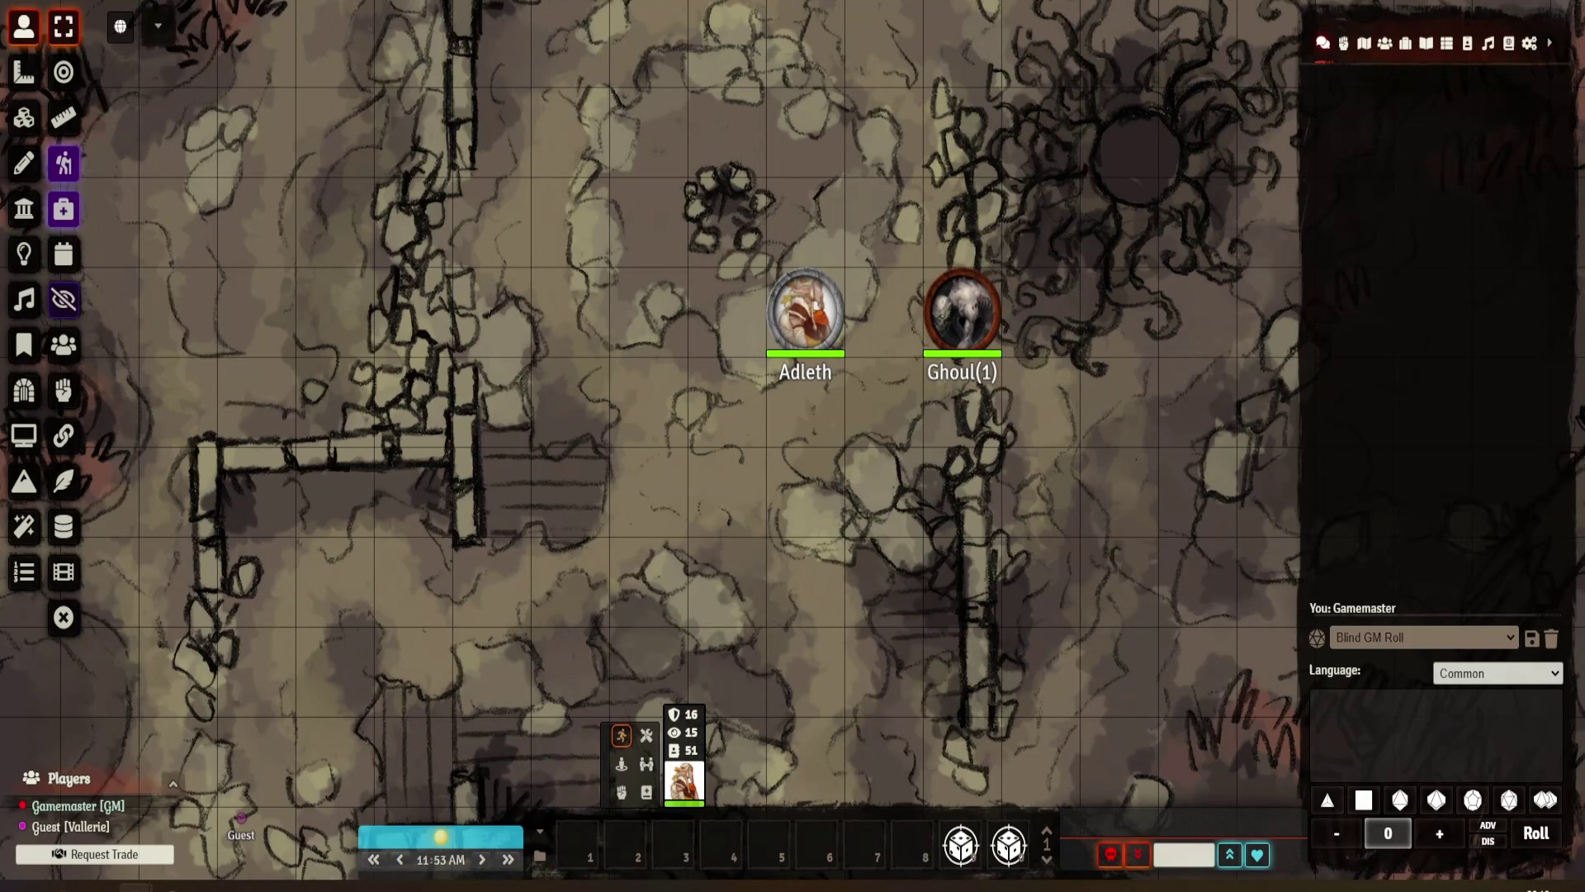
{"action": "left_click", "coordinate": [1498, 673]}
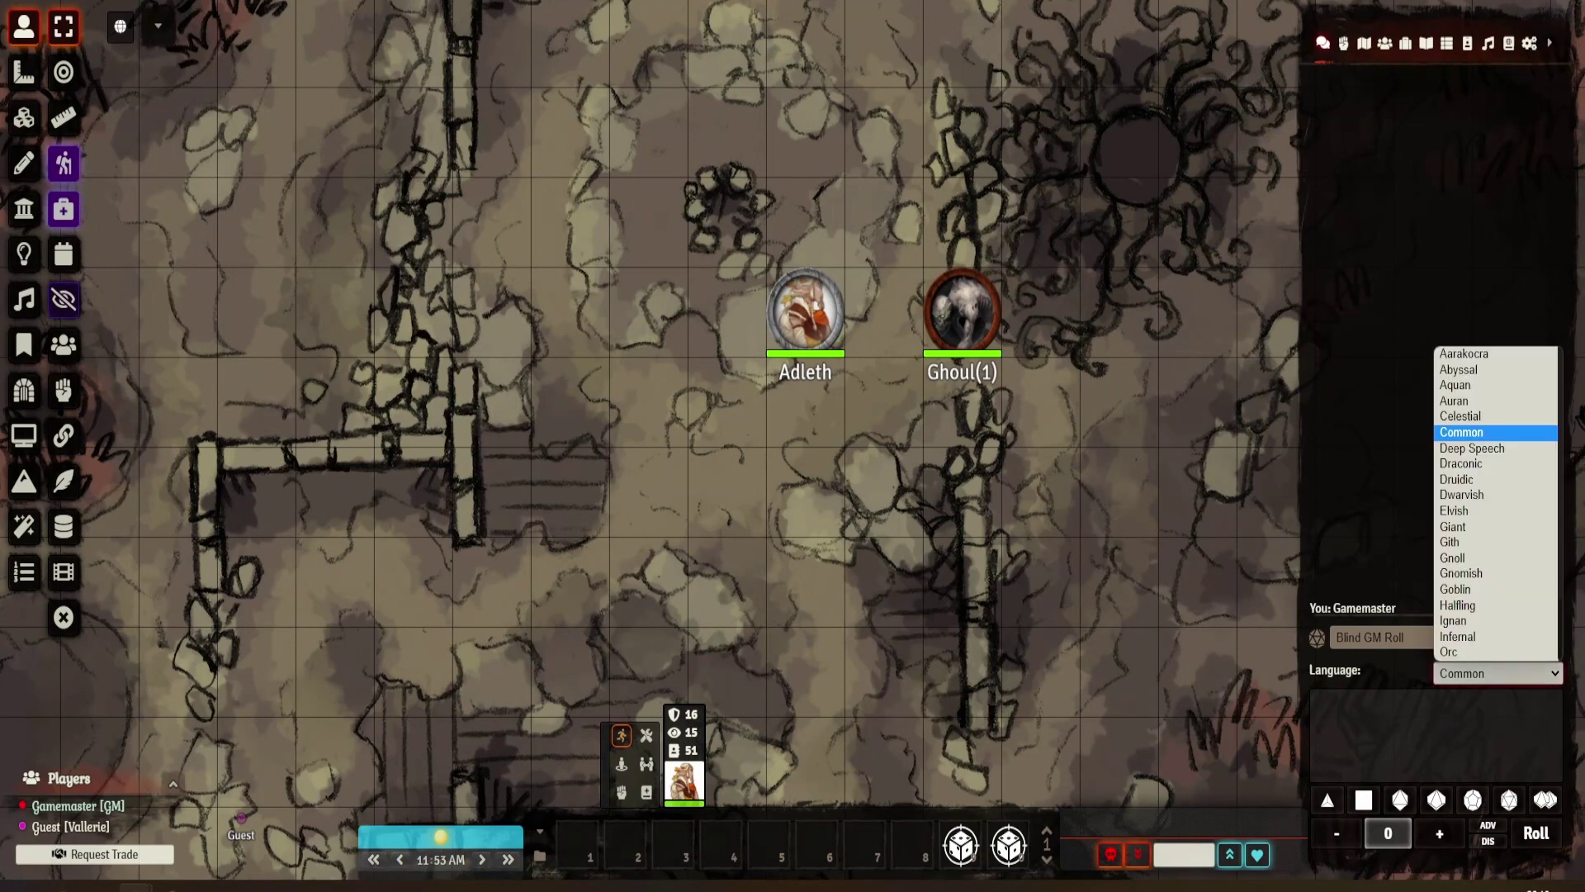
{"action": "scroll", "coordinate": [1496, 471], "scroll_direction": "down", "scroll_amount": 2}
{"action": "scroll", "coordinate": [1495, 537], "scroll_direction": "up", "scroll_amount": 2}
{"action": "left_click", "coordinate": [1486, 432]}
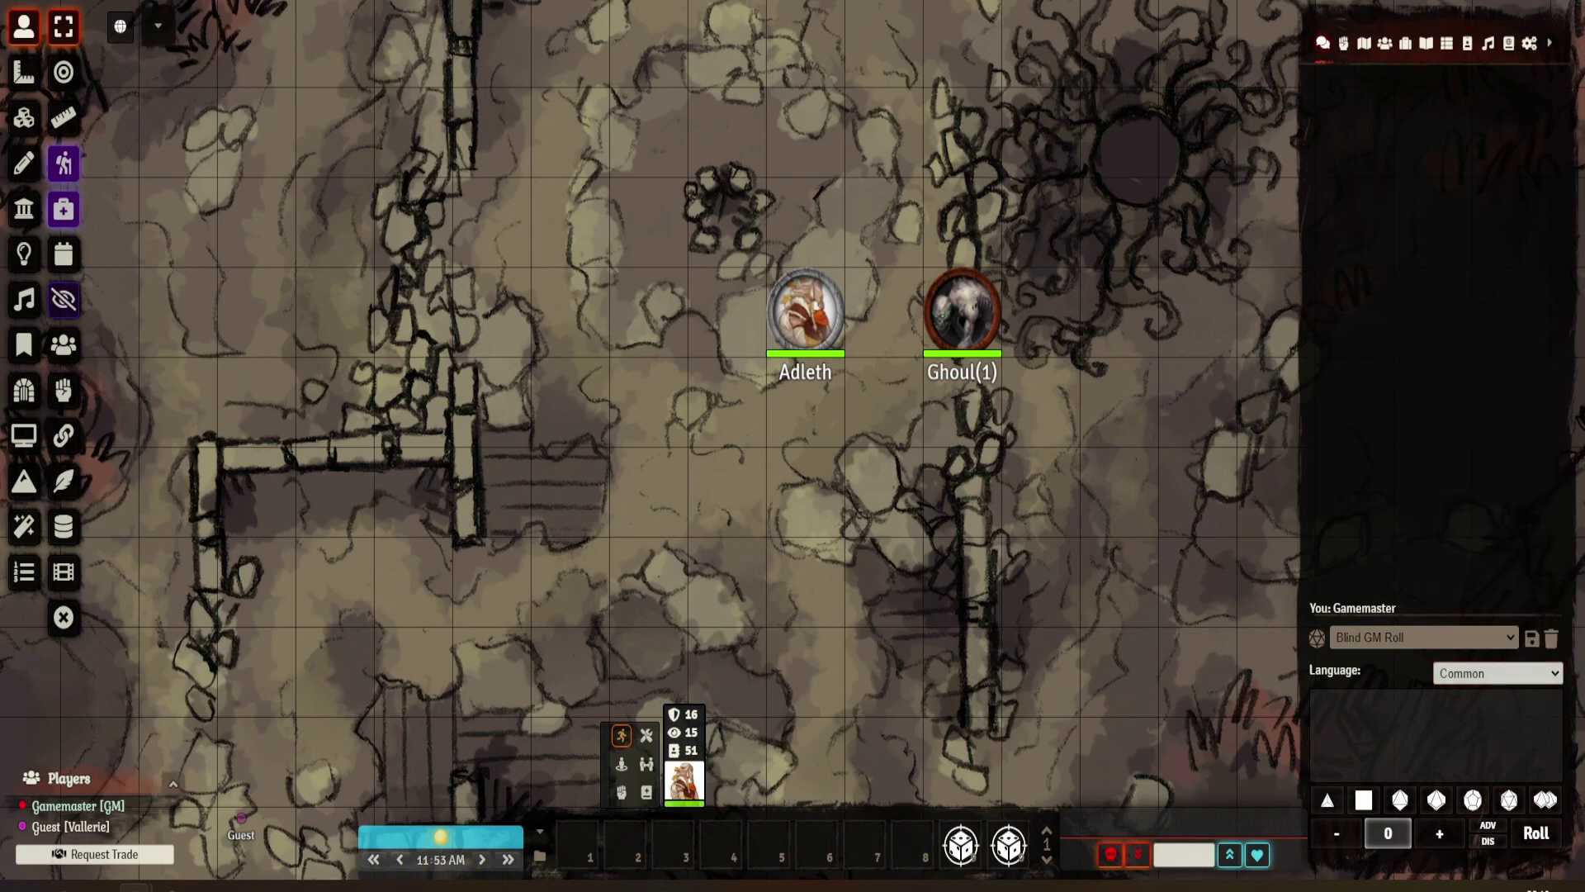
- Speak as the Adleth token and post "Hello world" to chat in Common, copying the message text for reuse
{"action": "left_click", "coordinate": [806, 312]}
{"action": "left_click", "coordinate": [1498, 673]}
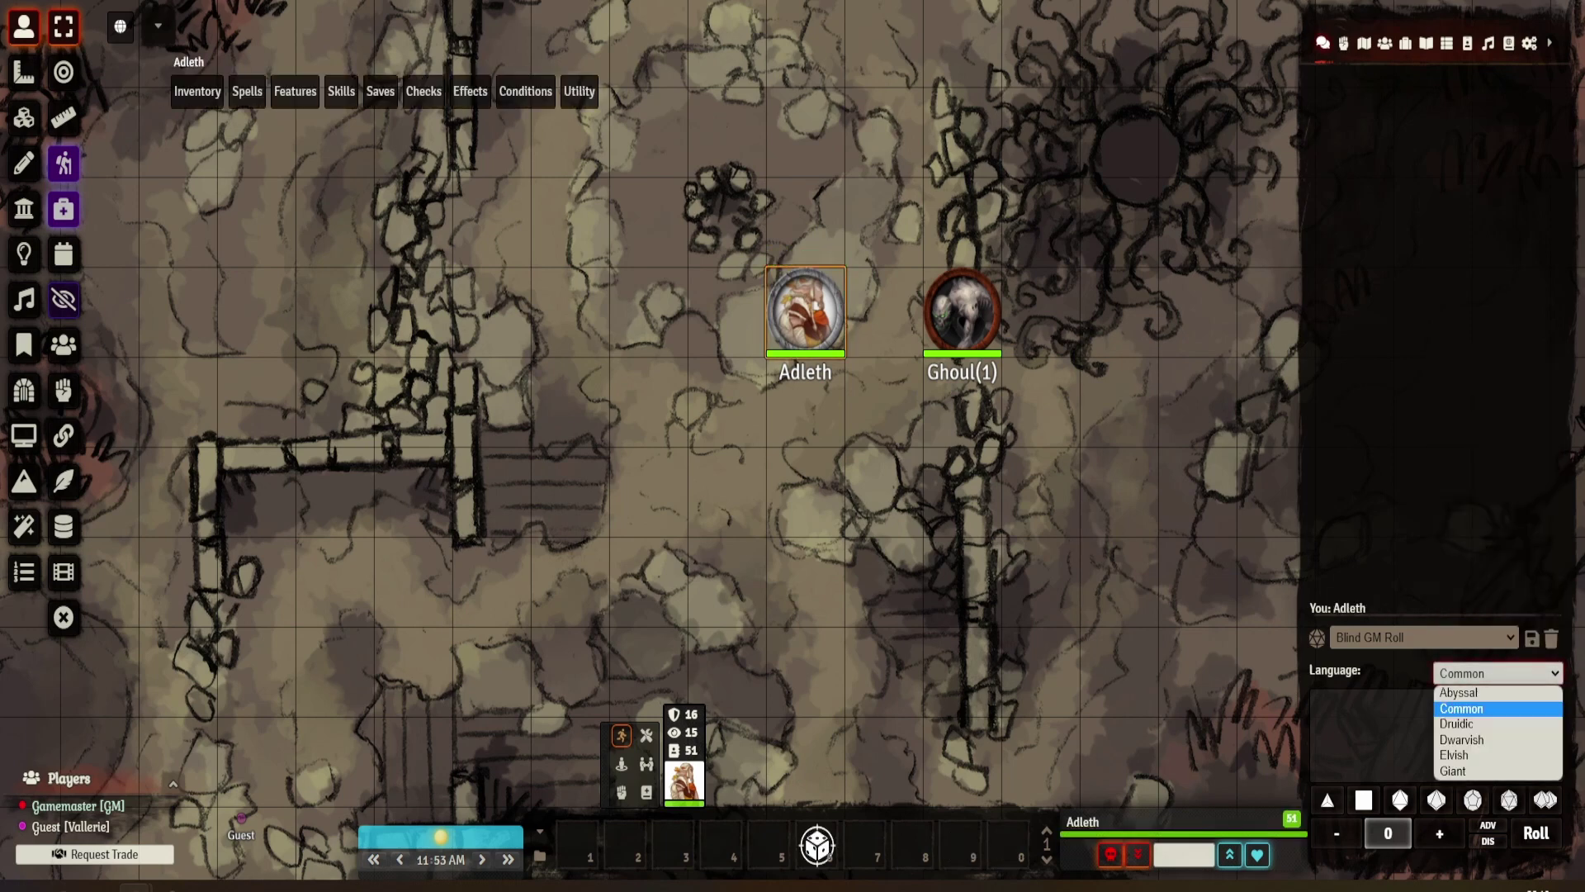
{"action": "left_click", "coordinate": [1478, 578]}
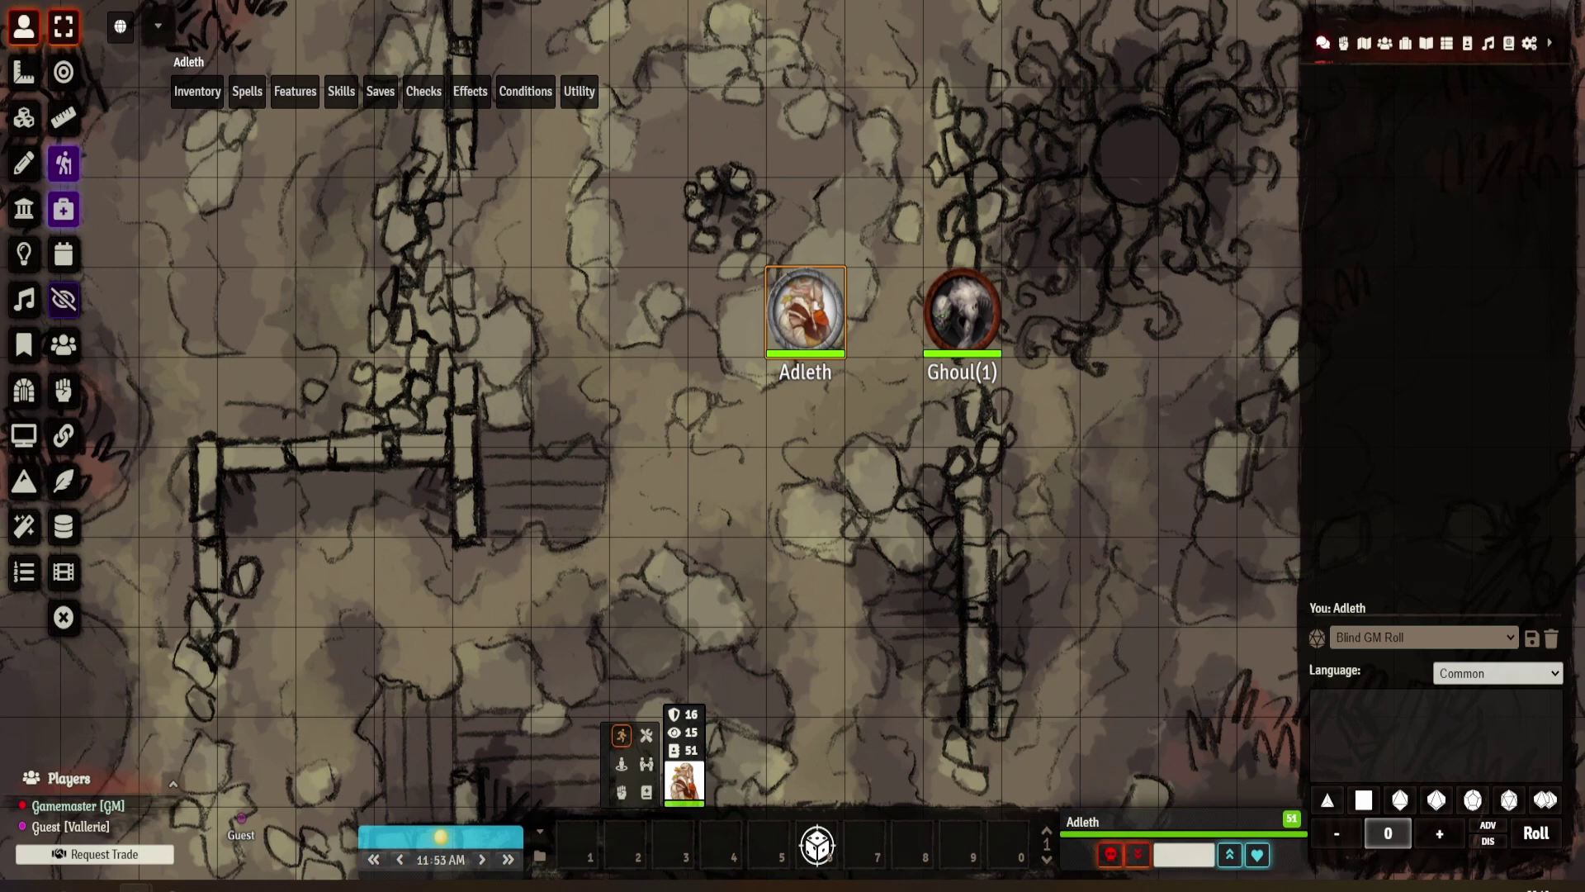
{"action": "key", "text": "Caps_Lock"}
{"action": "key", "text": "Caps_Lock"}
{"action": "type", "text": "\""}
{"action": "key", "text": "Caps_Lock"}
{"action": "key", "text": "BackSpace"}
{"action": "type", "text": "H"}
{"action": "key", "text": "Caps_Lock"}
{"action": "type", "text": "ello world"}
{"action": "key", "text": "ctrl+a"}
{"action": "key", "text": "ctrl+c"}
{"action": "key", "text": "Return"}
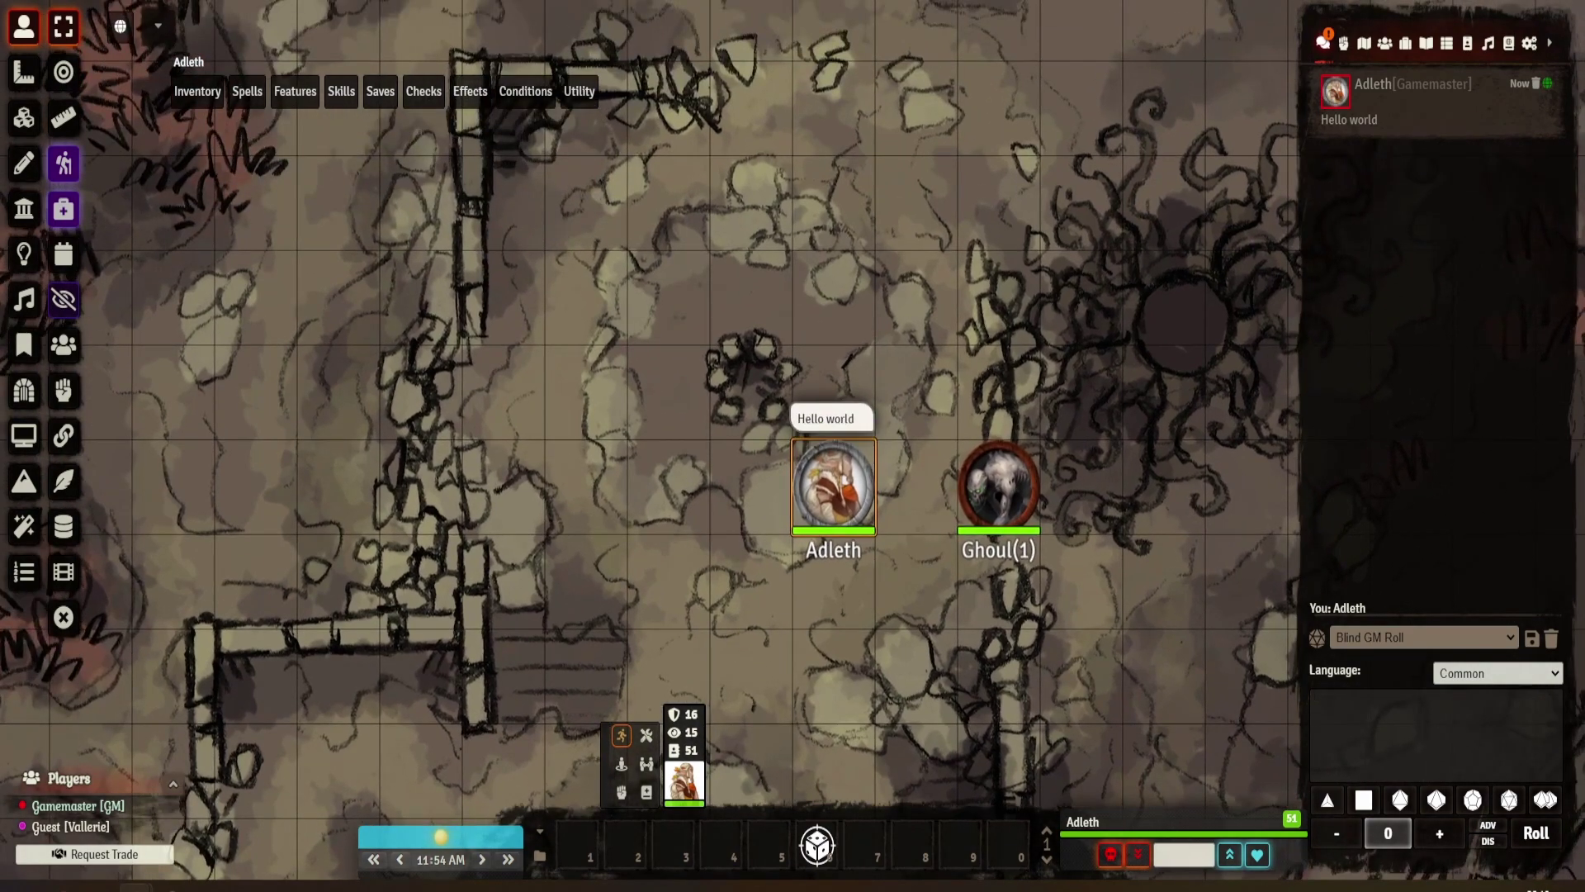
- Post the copied "Hello world" message to chat in Druidic as Adleth
{"action": "left_click", "coordinate": [1498, 673]}
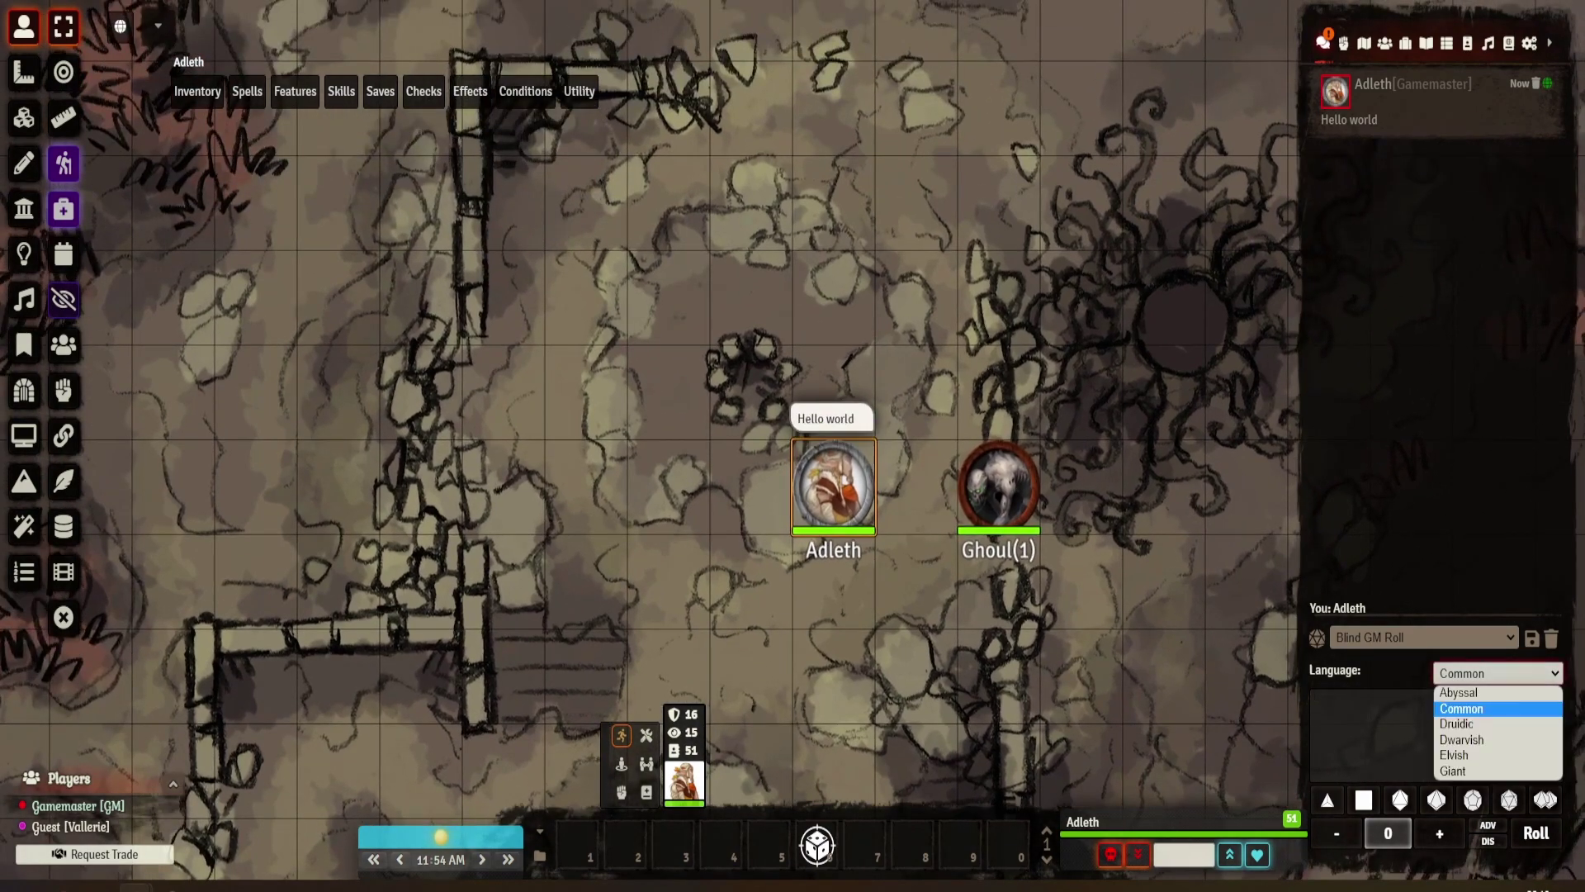
{"action": "left_click", "coordinate": [1486, 723]}
{"action": "left_click", "coordinate": [1485, 726]}
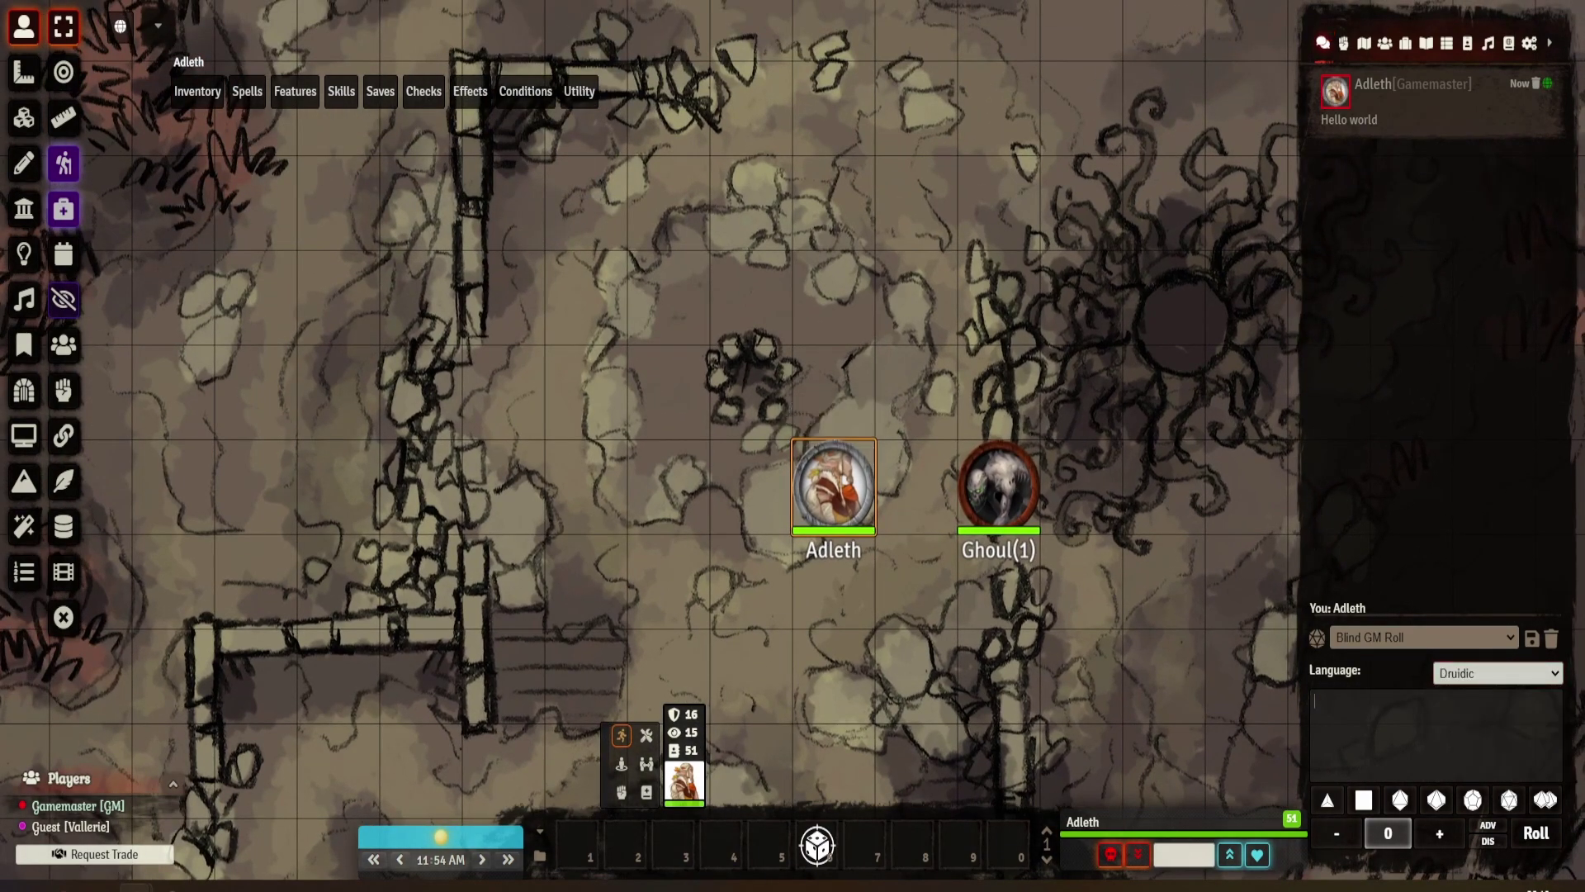
{"action": "key", "text": "ctrl+v"}
{"action": "key", "text": "Return"}
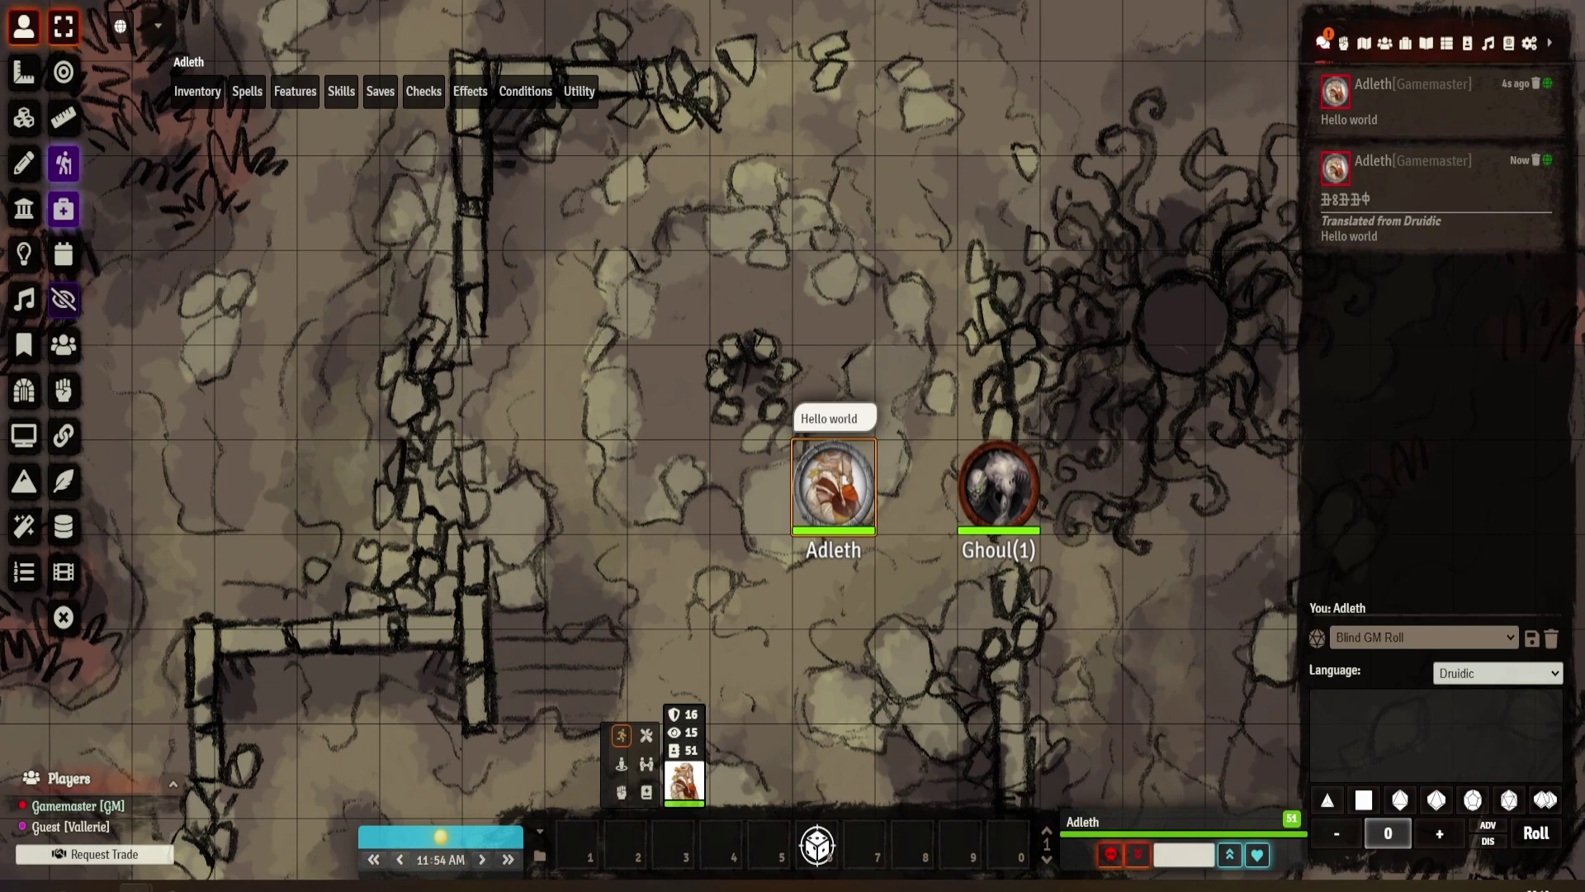
- Deselect the token and post "Hello world" in Gnoll as the Gamemaster
{"action": "key", "text": "Escape"}
{"action": "left_click", "coordinate": [1497, 673]}
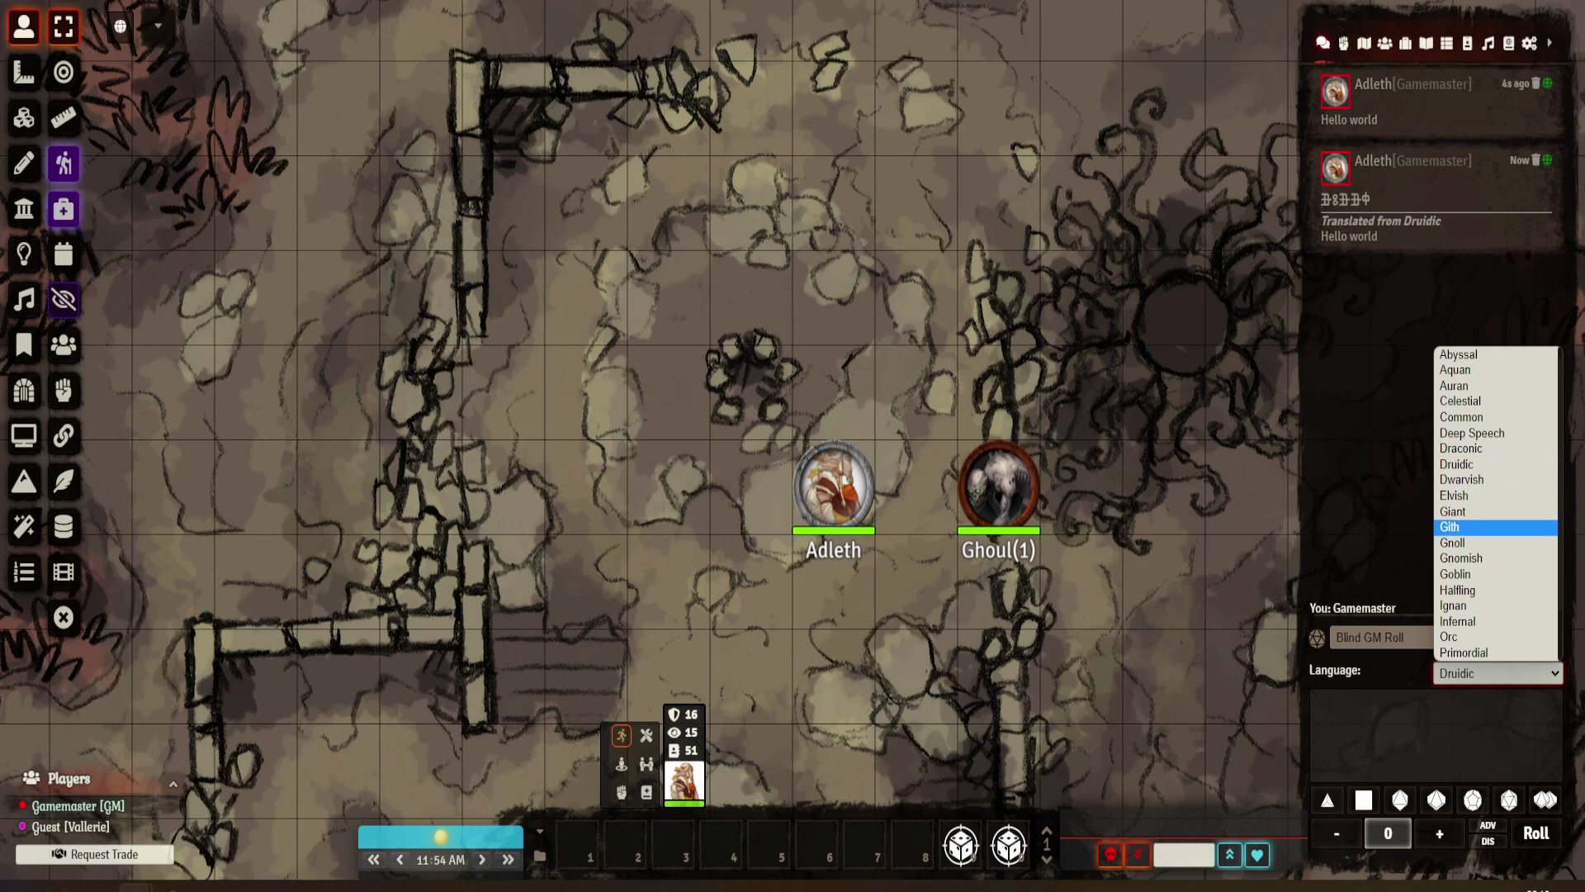
{"action": "left_click", "coordinate": [1453, 542]}
{"action": "key", "text": "ctrl+v"}
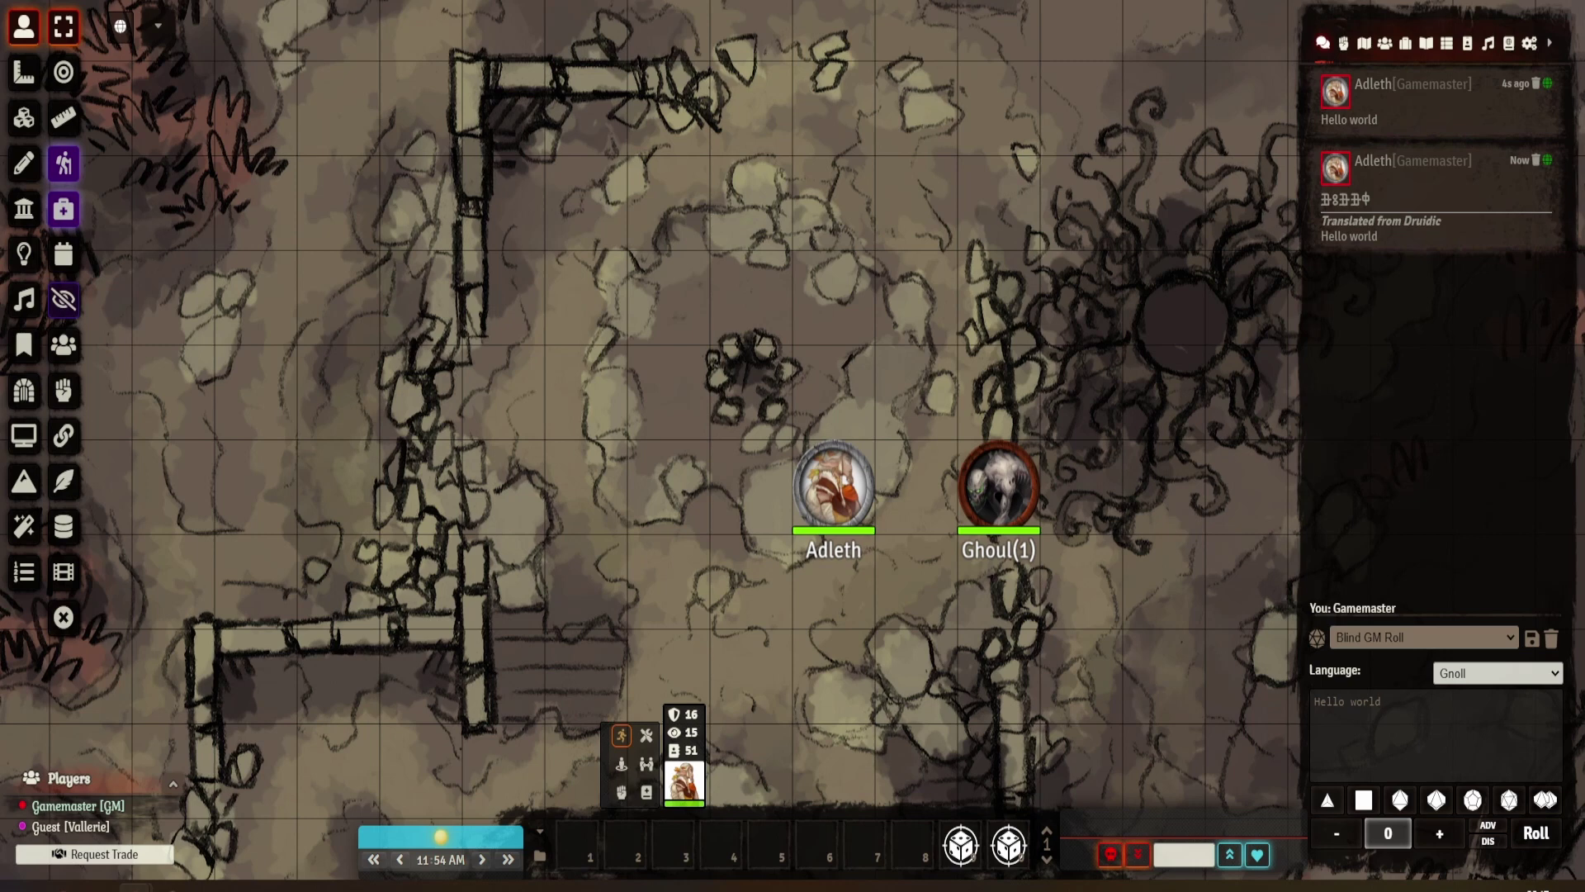
{"action": "key", "text": "Return"}
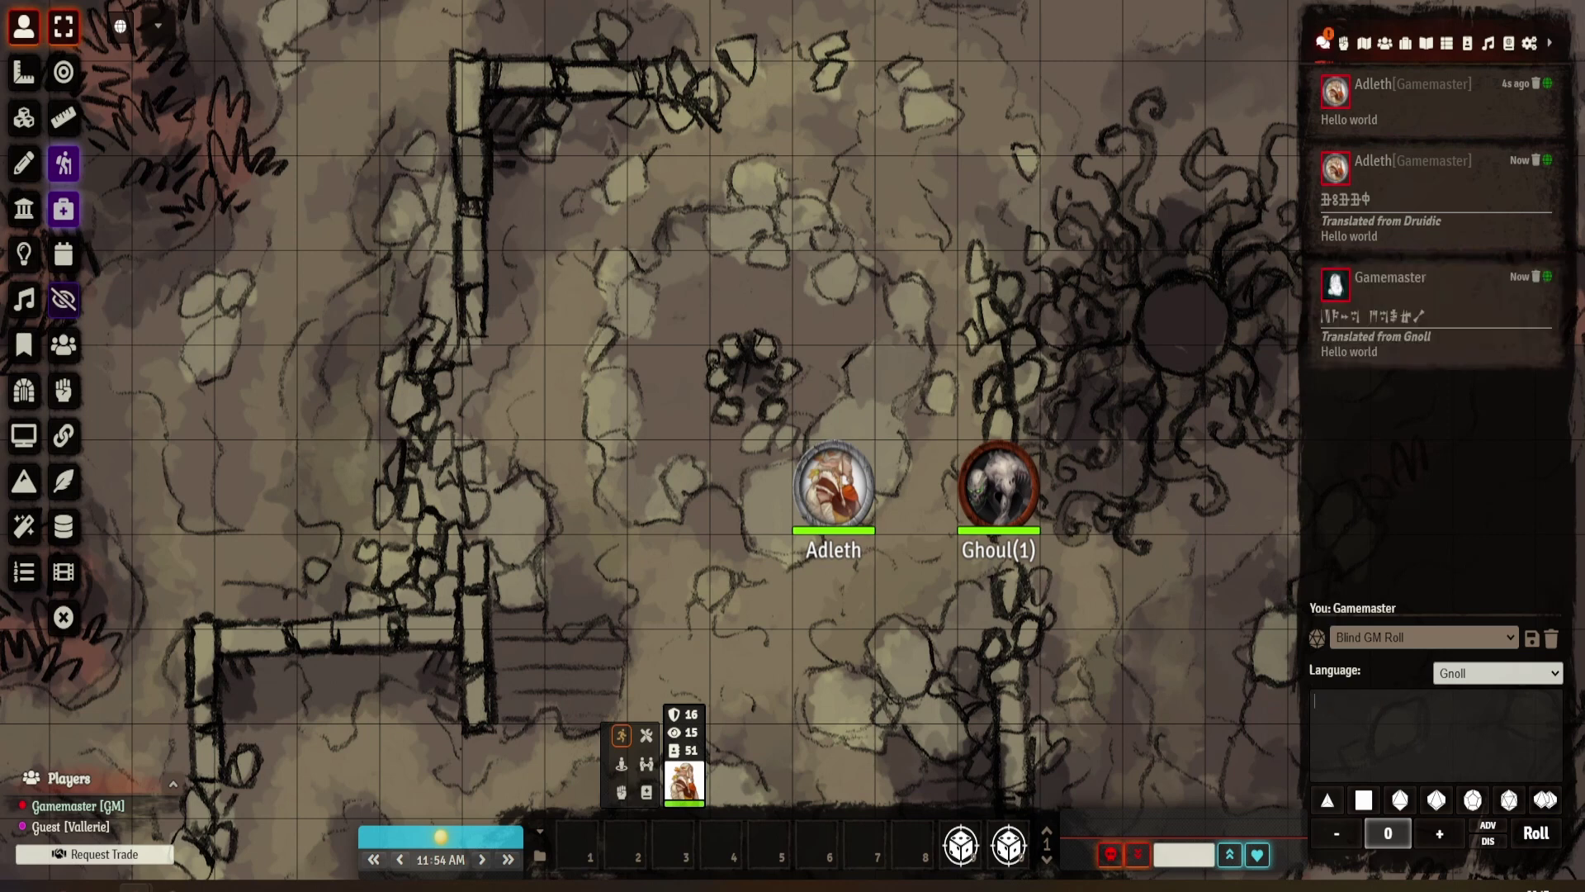
- Post "Hello world" to chat in Infernal as the Gamemaster
{"action": "left_click", "coordinate": [1497, 673]}
{"action": "scroll", "coordinate": [1494, 570], "scroll_direction": "down", "scroll_amount": 2}
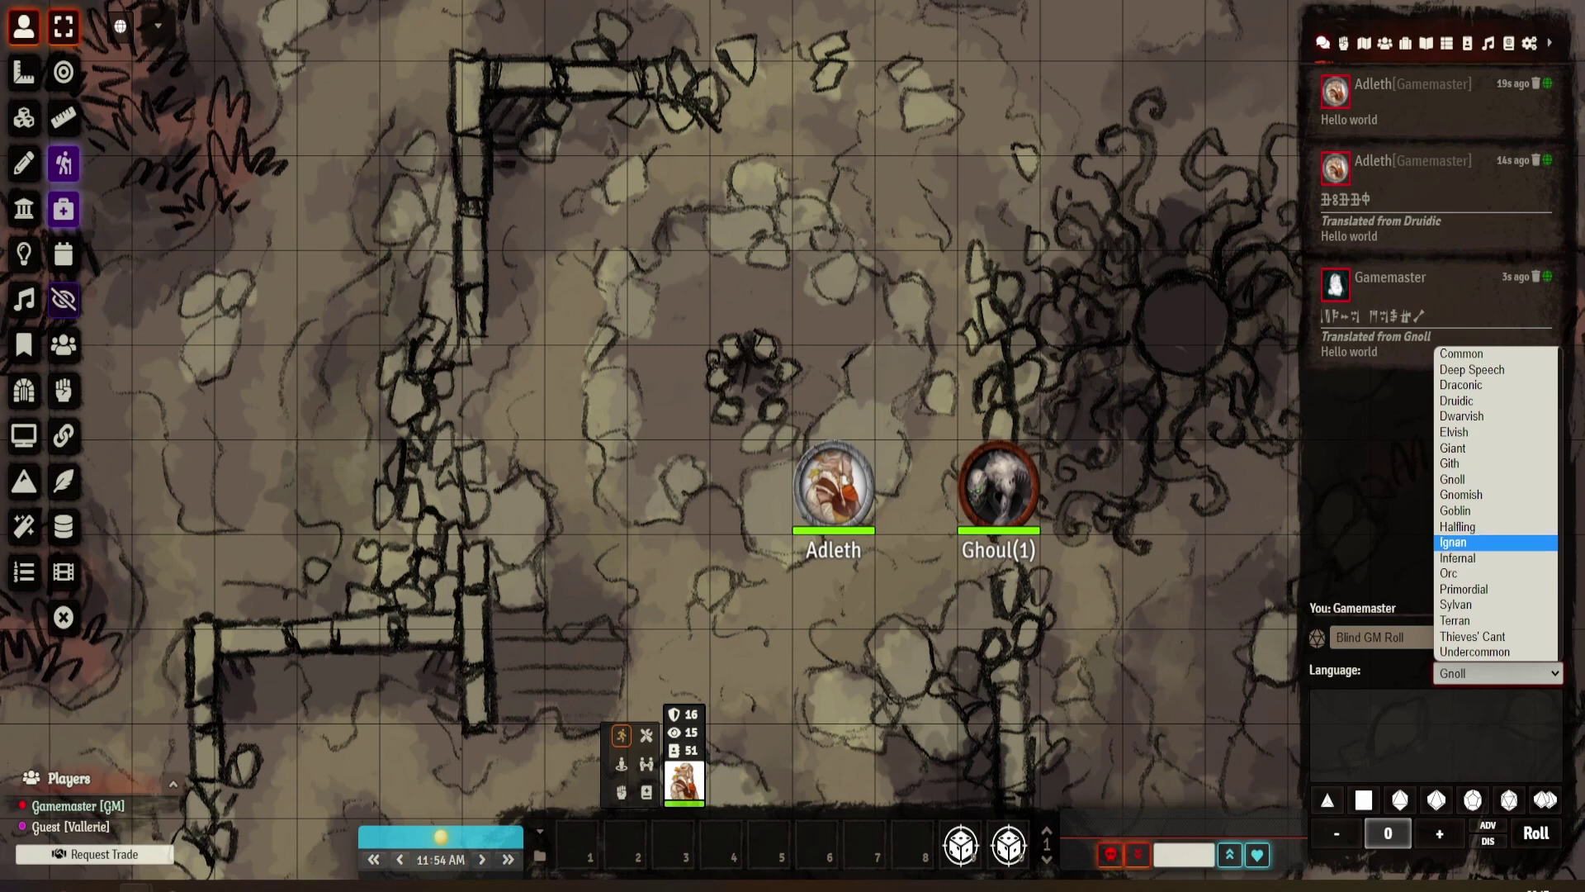
{"action": "left_click", "coordinate": [1458, 558]}
{"action": "type", "text": "Hello world"}
{"action": "key", "text": "Return"}
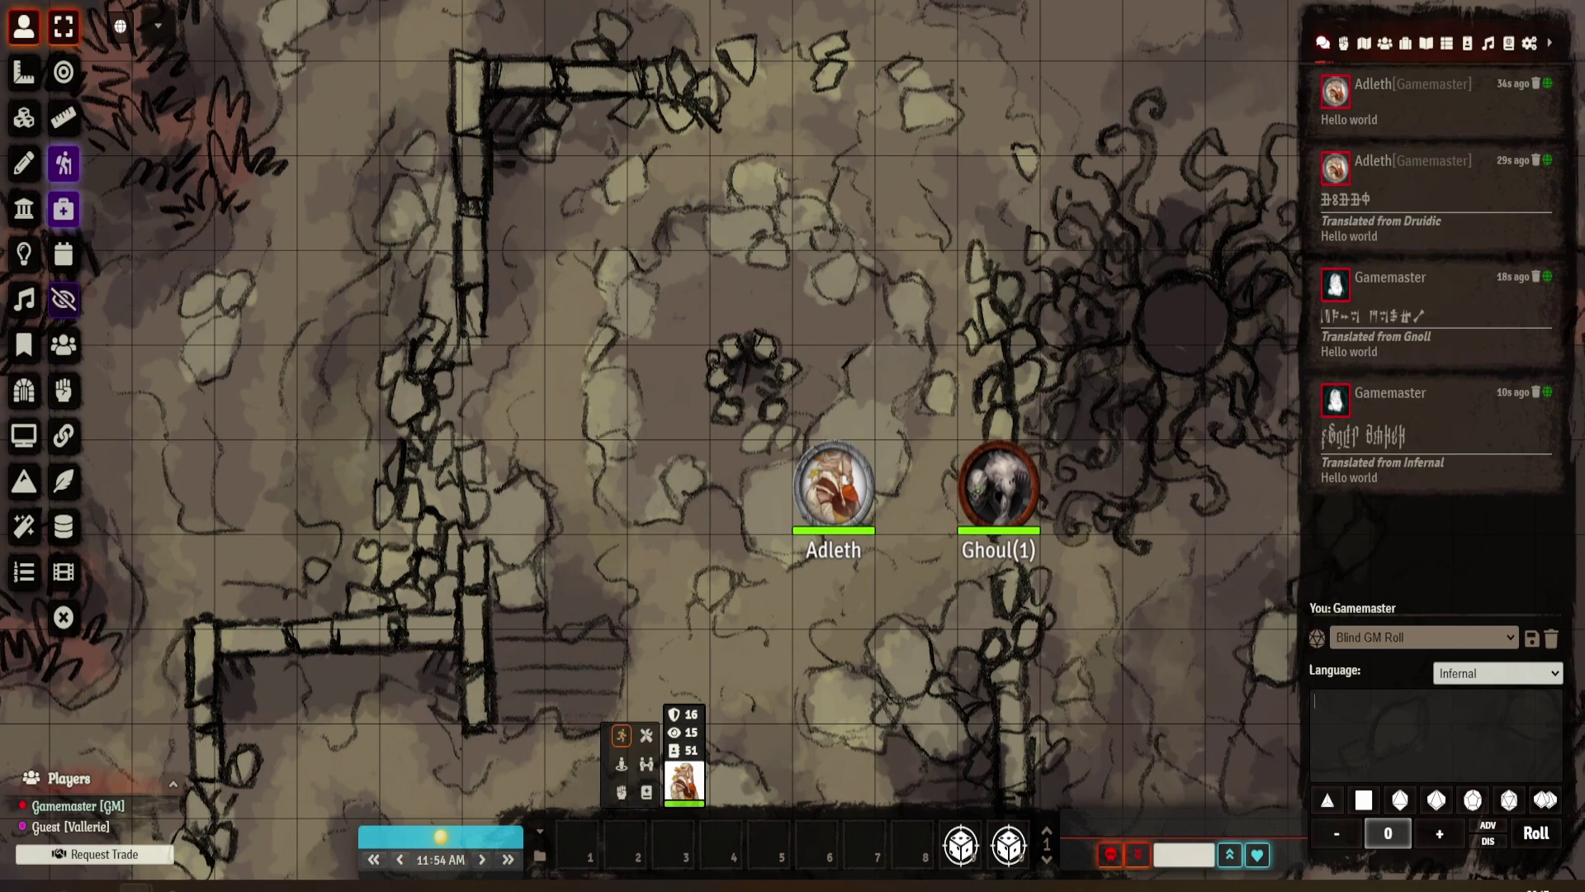
- Switch to the player's window to examine how the chat messages read there, and return to the Gamemaster window
{"action": "mouse_move", "coordinate": [138, 886]}
{"action": "left_click", "coordinate": [264, 813]}
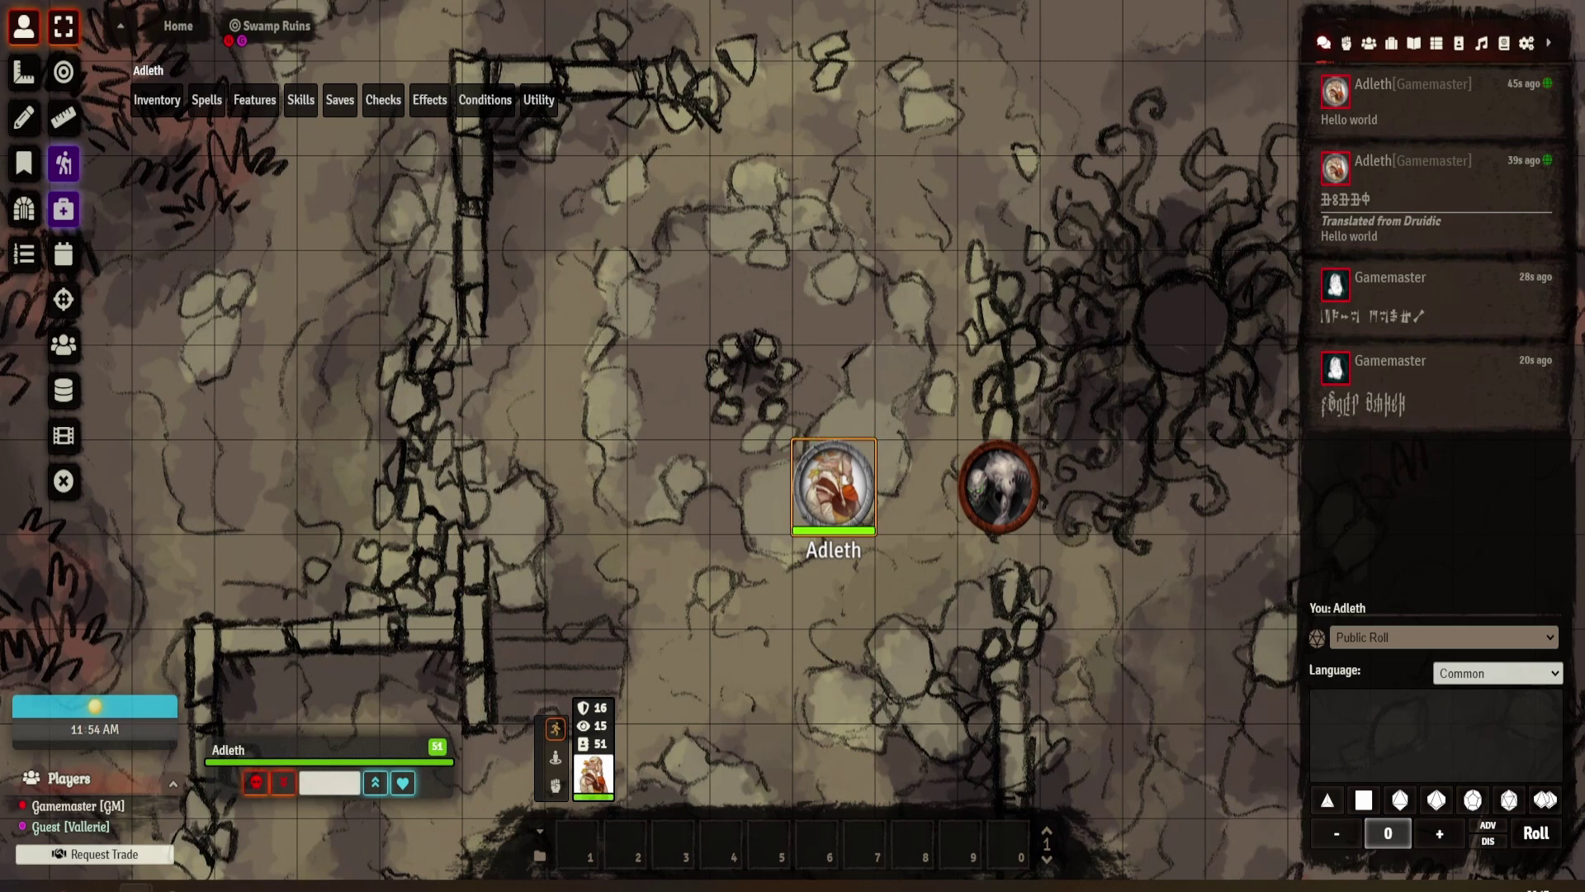
{"action": "mouse_move", "coordinate": [136, 886]}
{"action": "left_click", "coordinate": [107, 813]}
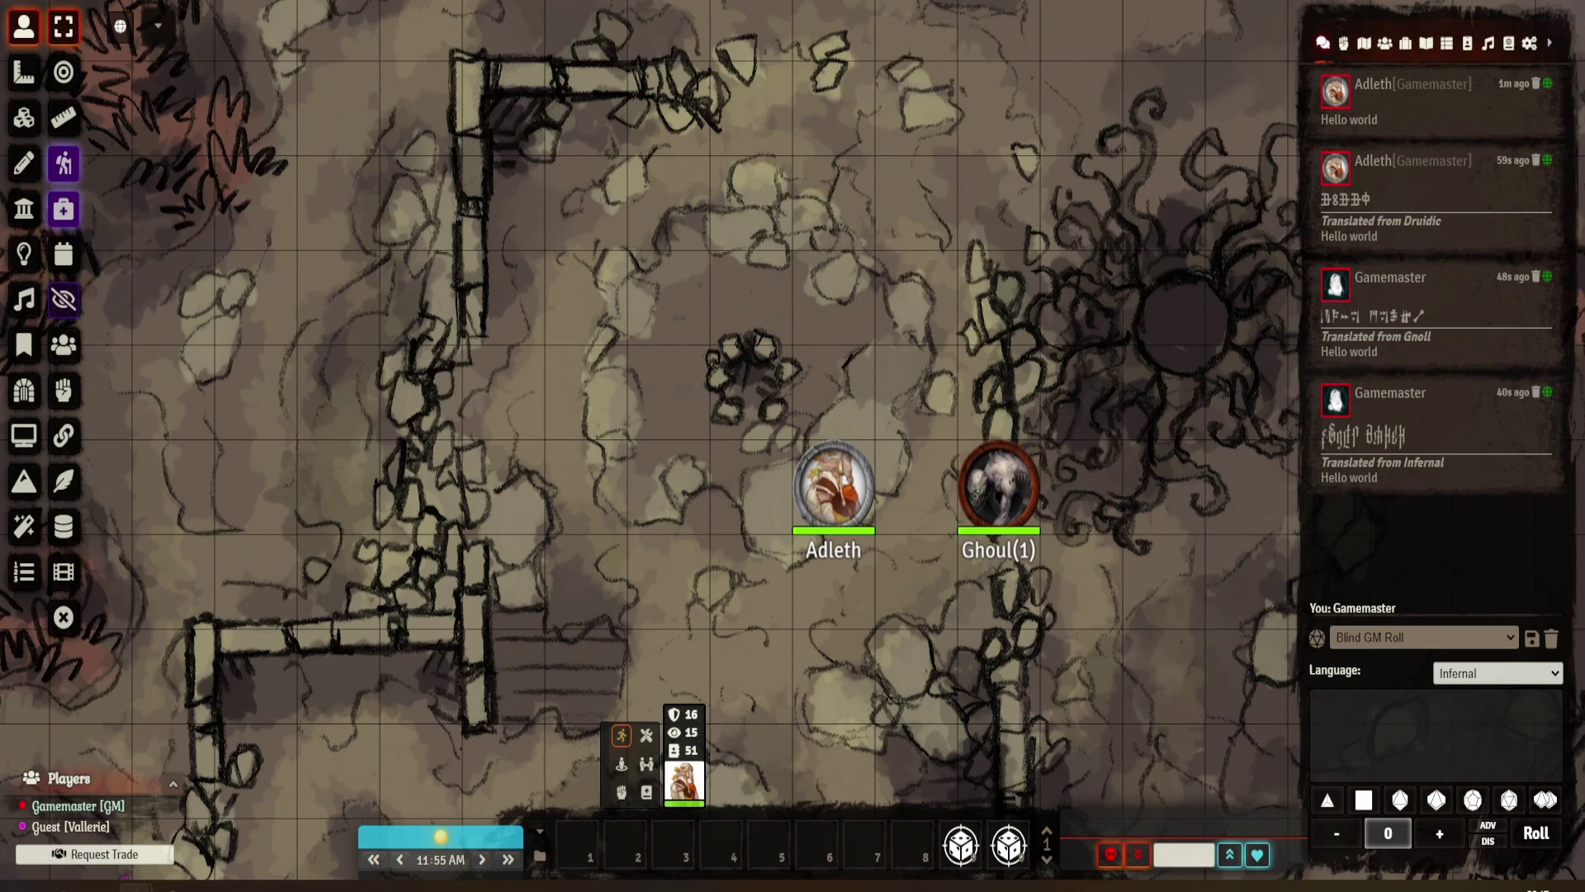
- Create an enhanced journal entry named "test" and open its description for editing
{"action": "left_click", "coordinate": [1405, 43]}
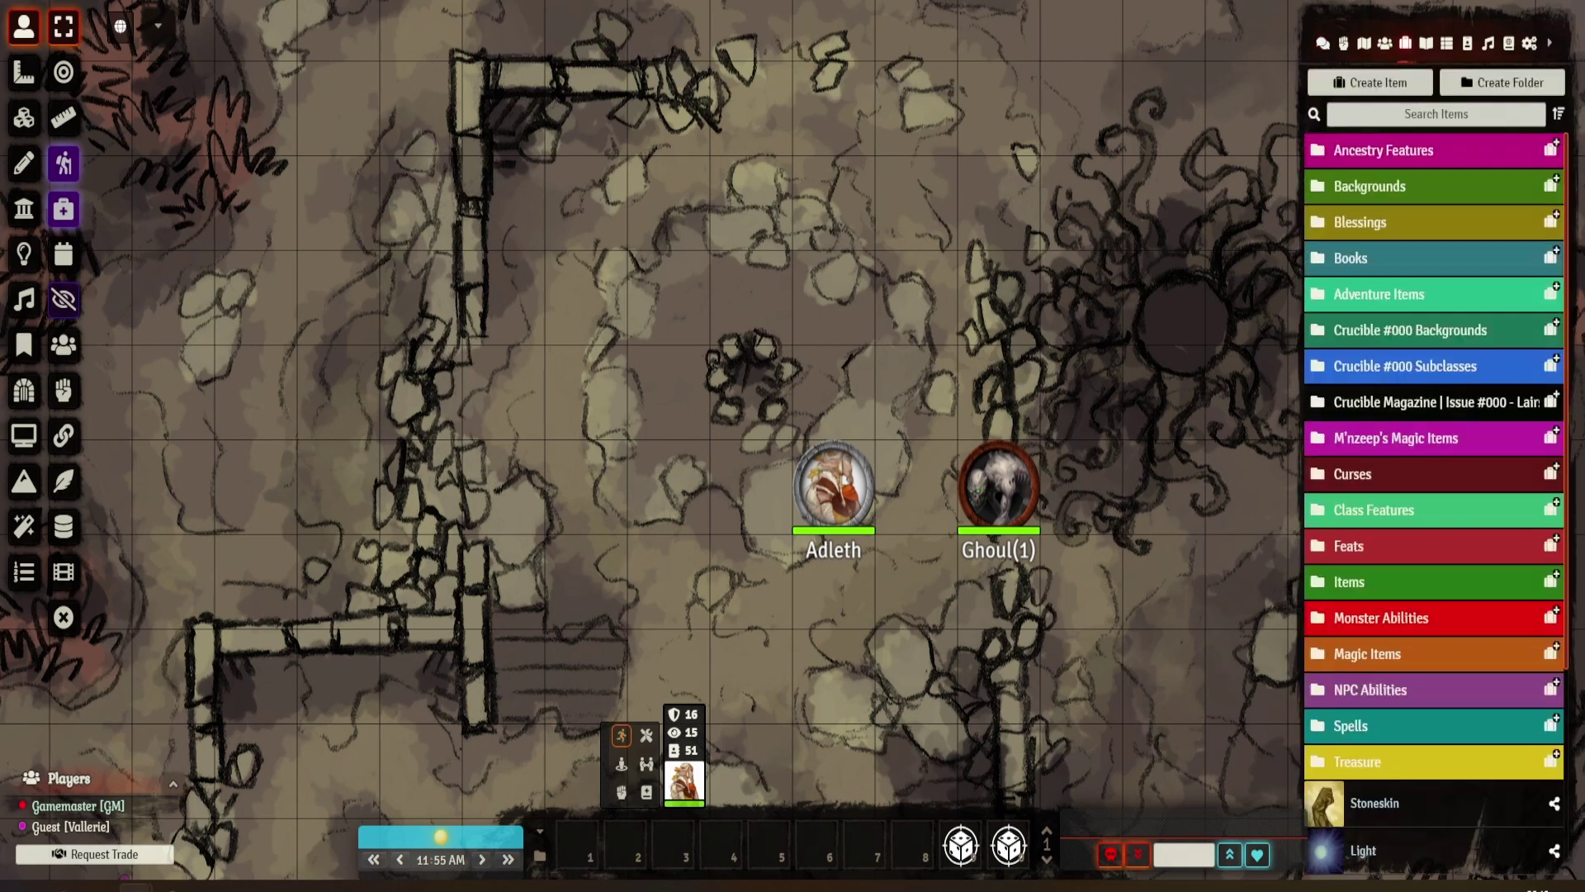
{"action": "left_click", "coordinate": [1425, 43]}
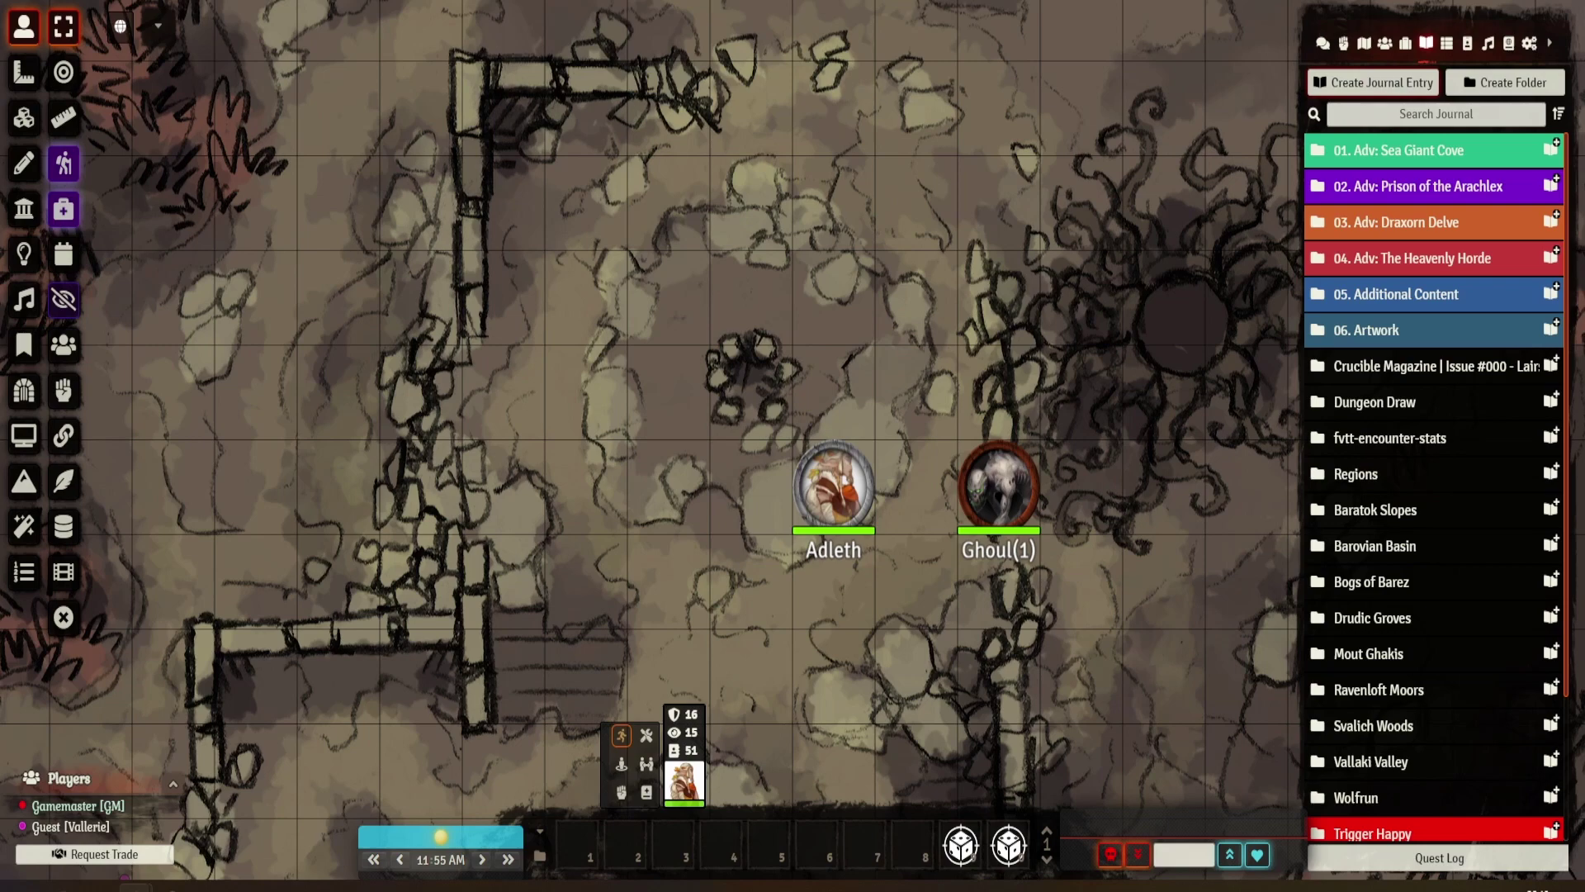
{"action": "left_click", "coordinate": [1372, 82]}
{"action": "type", "text": "test"}
{"action": "key", "text": "Return"}
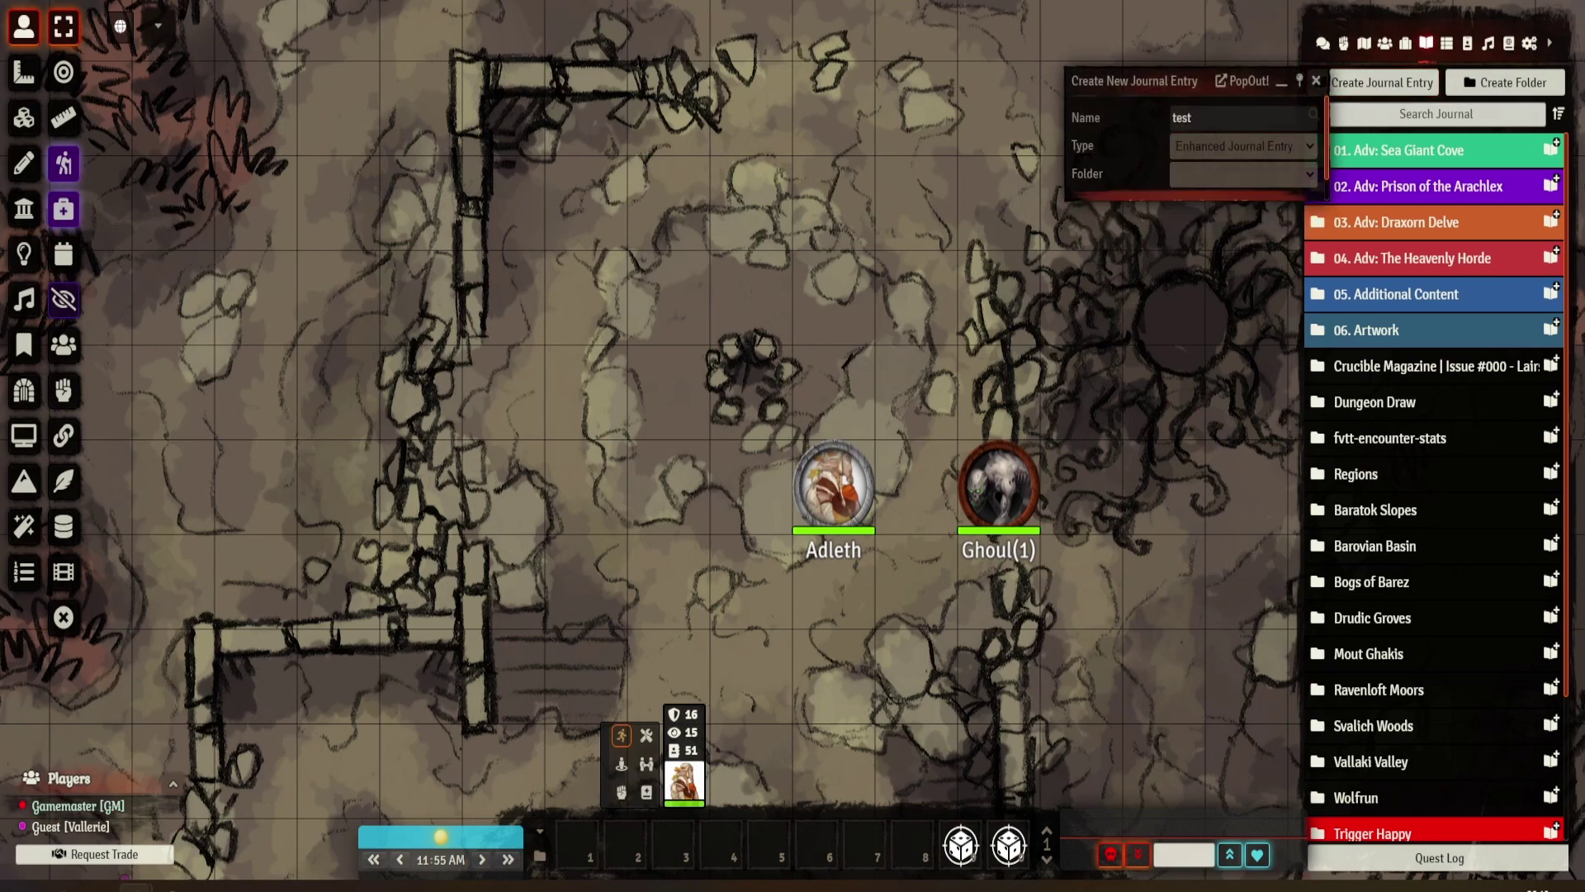
{"action": "left_click", "coordinate": [947, 321]}
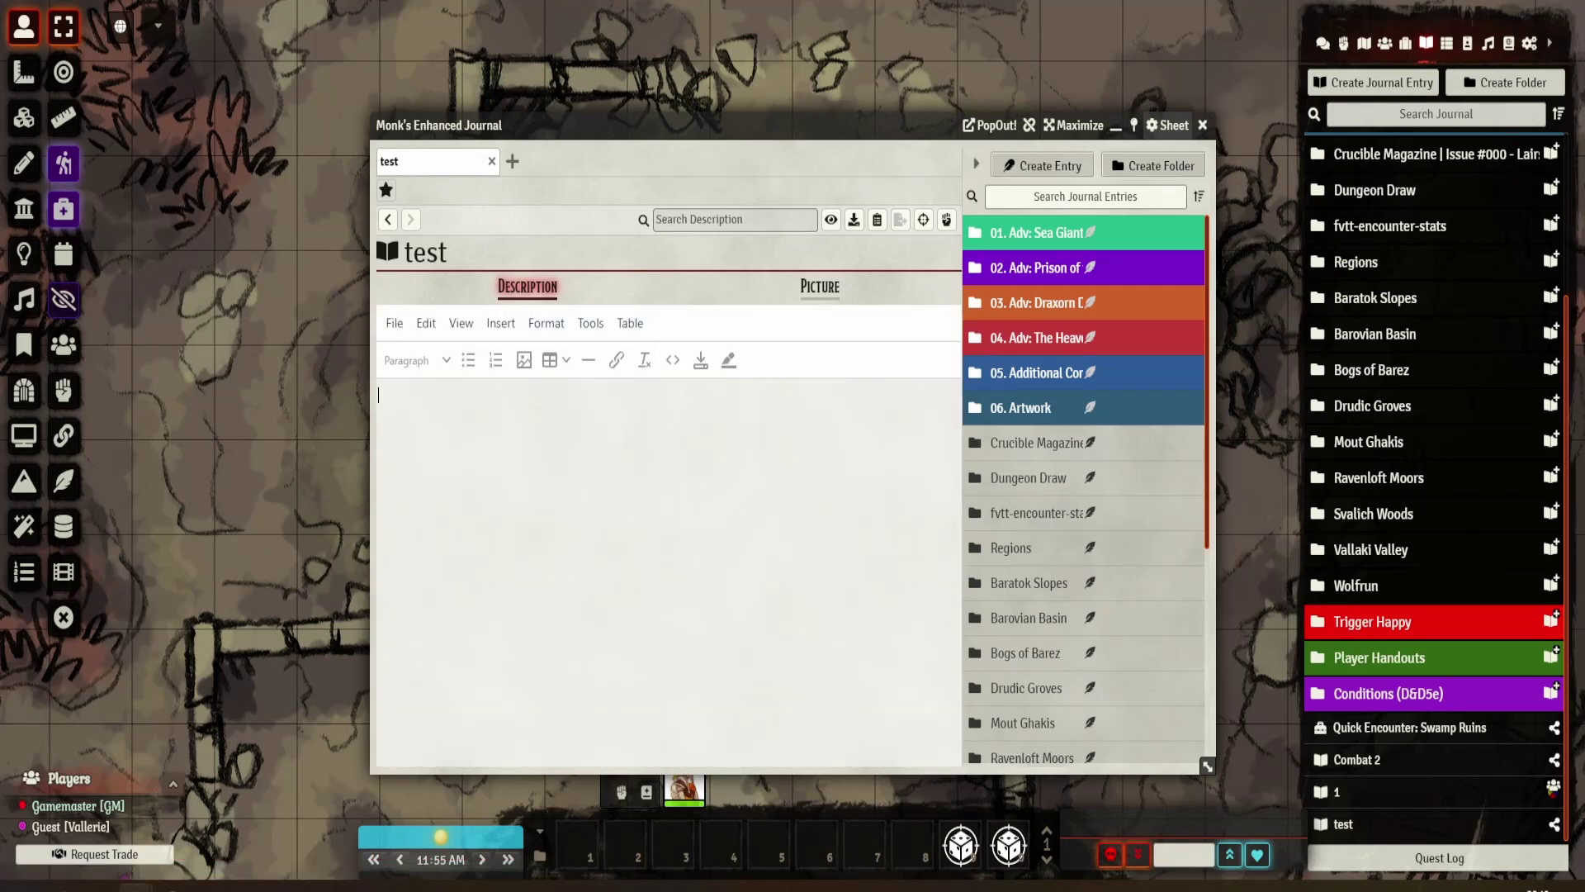
- Write "hello worl" in the test entry's description using the Polyglot Orc format, and save it
{"action": "left_click", "coordinate": [417, 360]}
{"action": "mouse_move", "coordinate": [413, 487]}
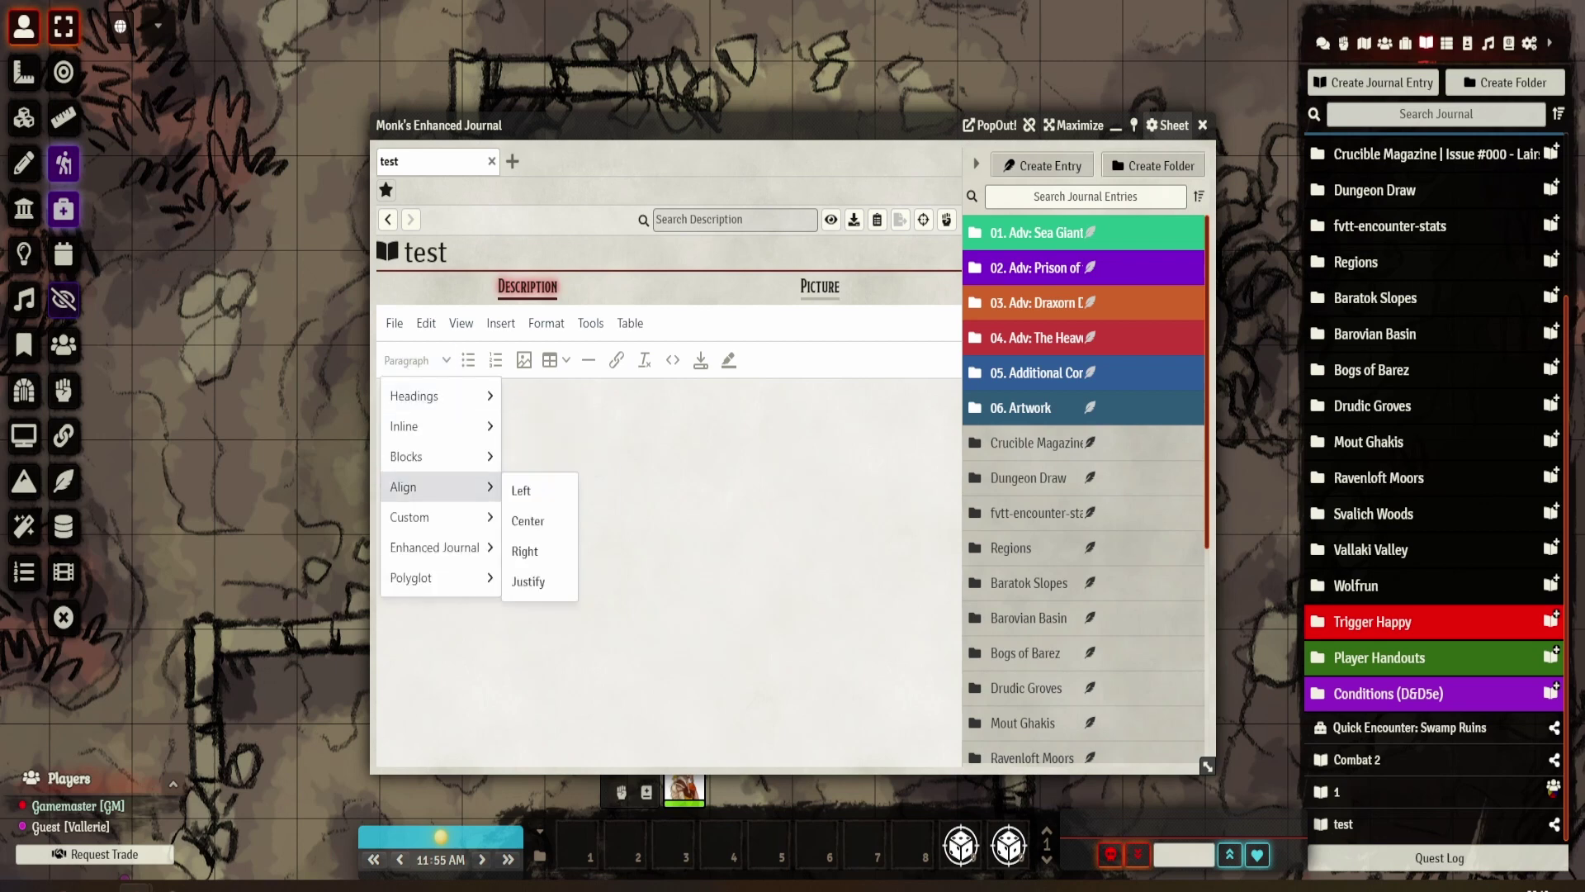
{"action": "mouse_move", "coordinate": [413, 578]}
{"action": "scroll", "coordinate": [545, 450], "scroll_direction": "down", "scroll_amount": 3}
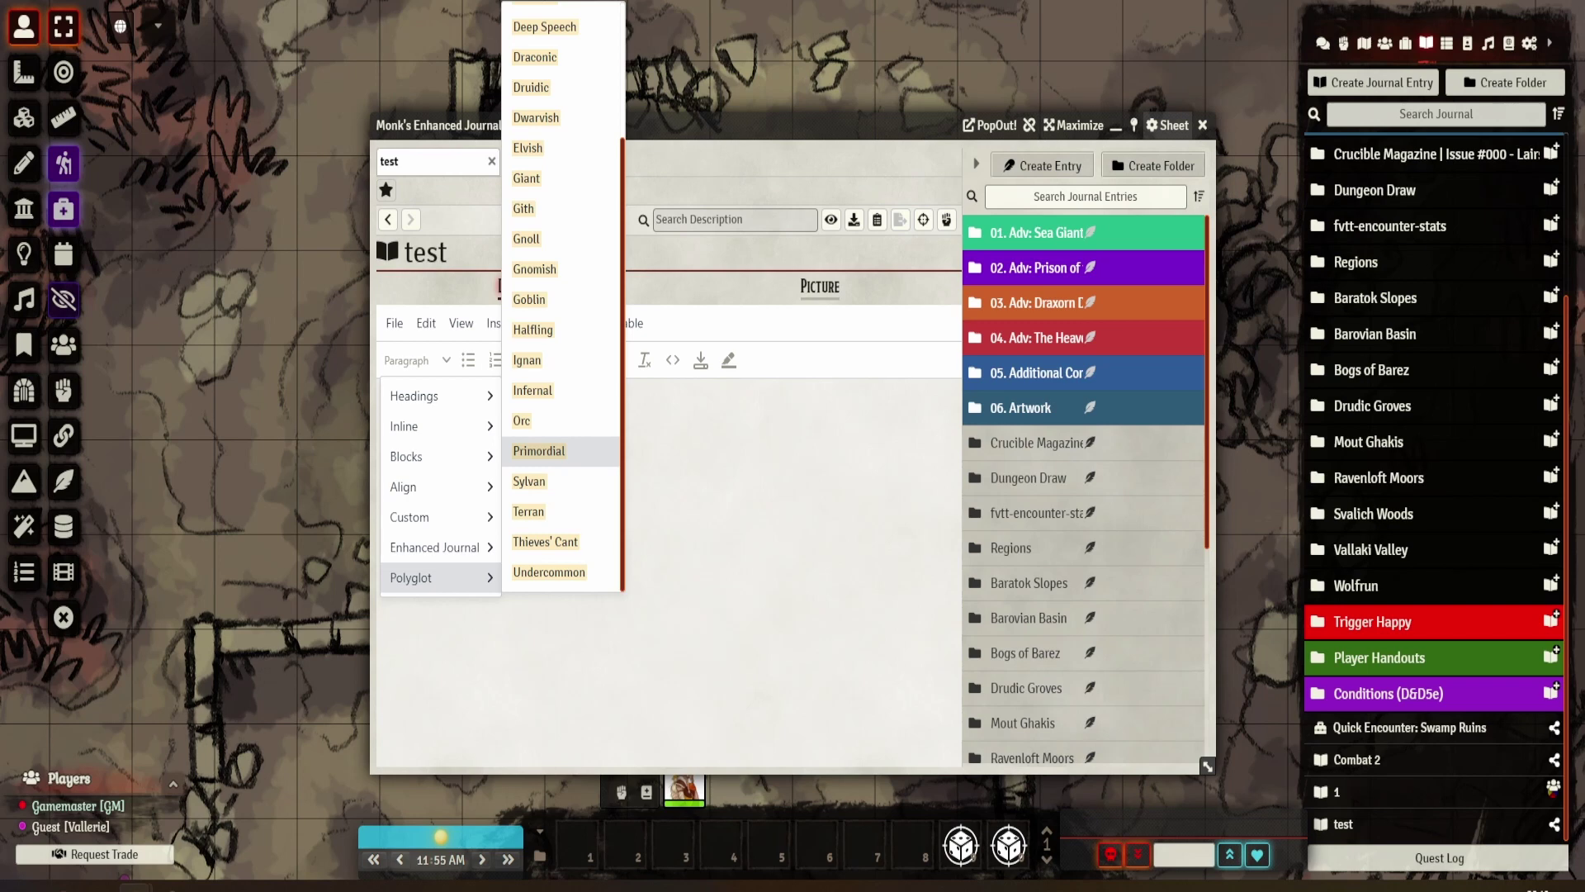
{"action": "left_click", "coordinate": [522, 420]}
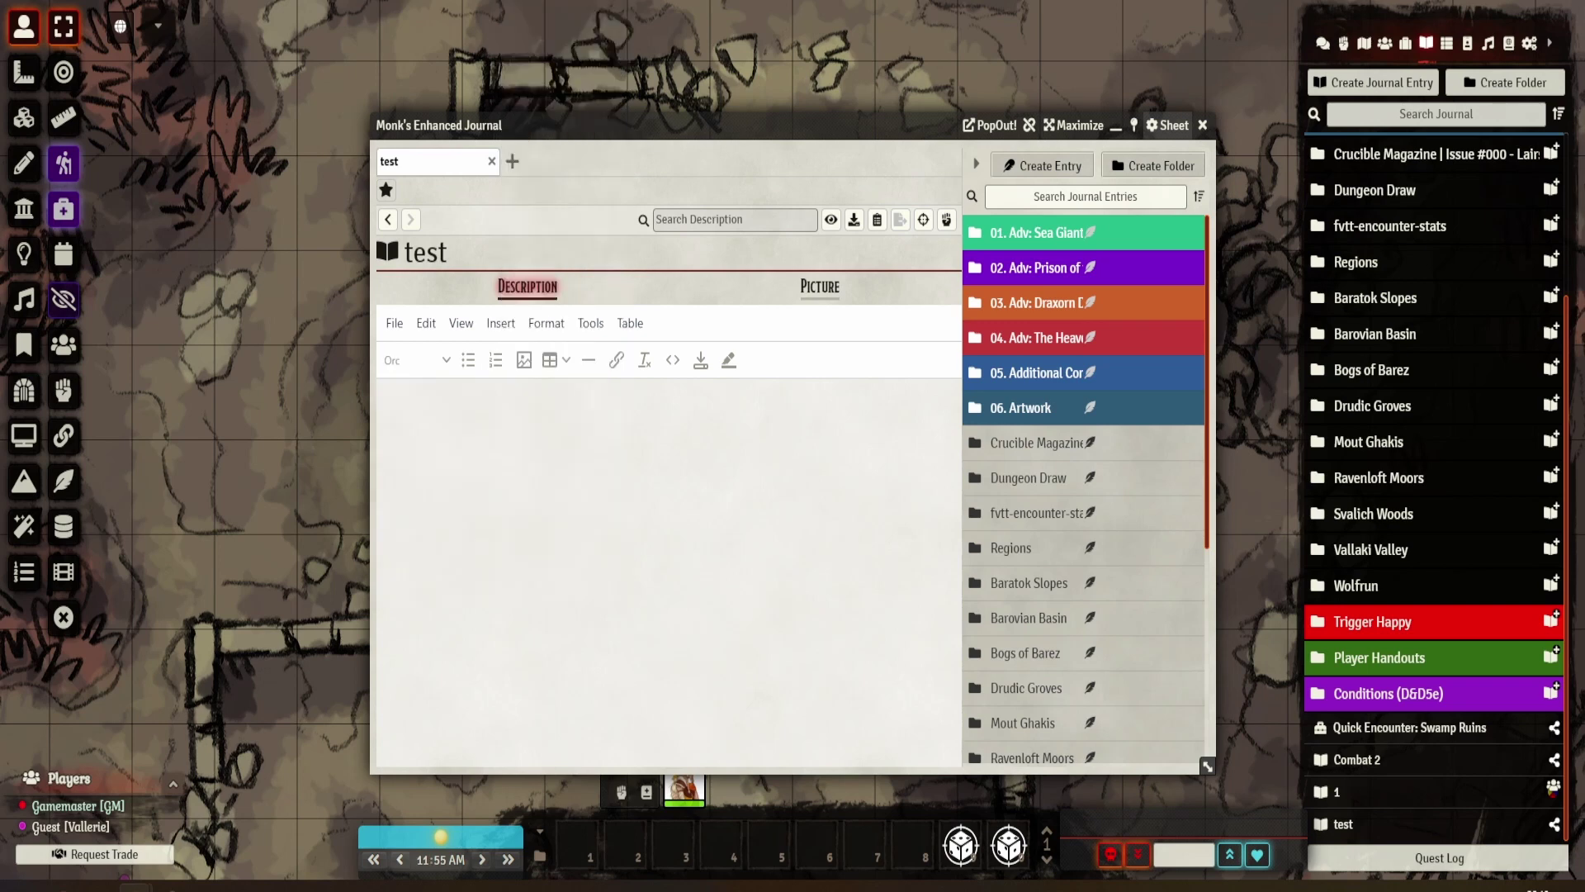
{"action": "type", "text": "hello worl"}
{"action": "left_click", "coordinate": [701, 359]}
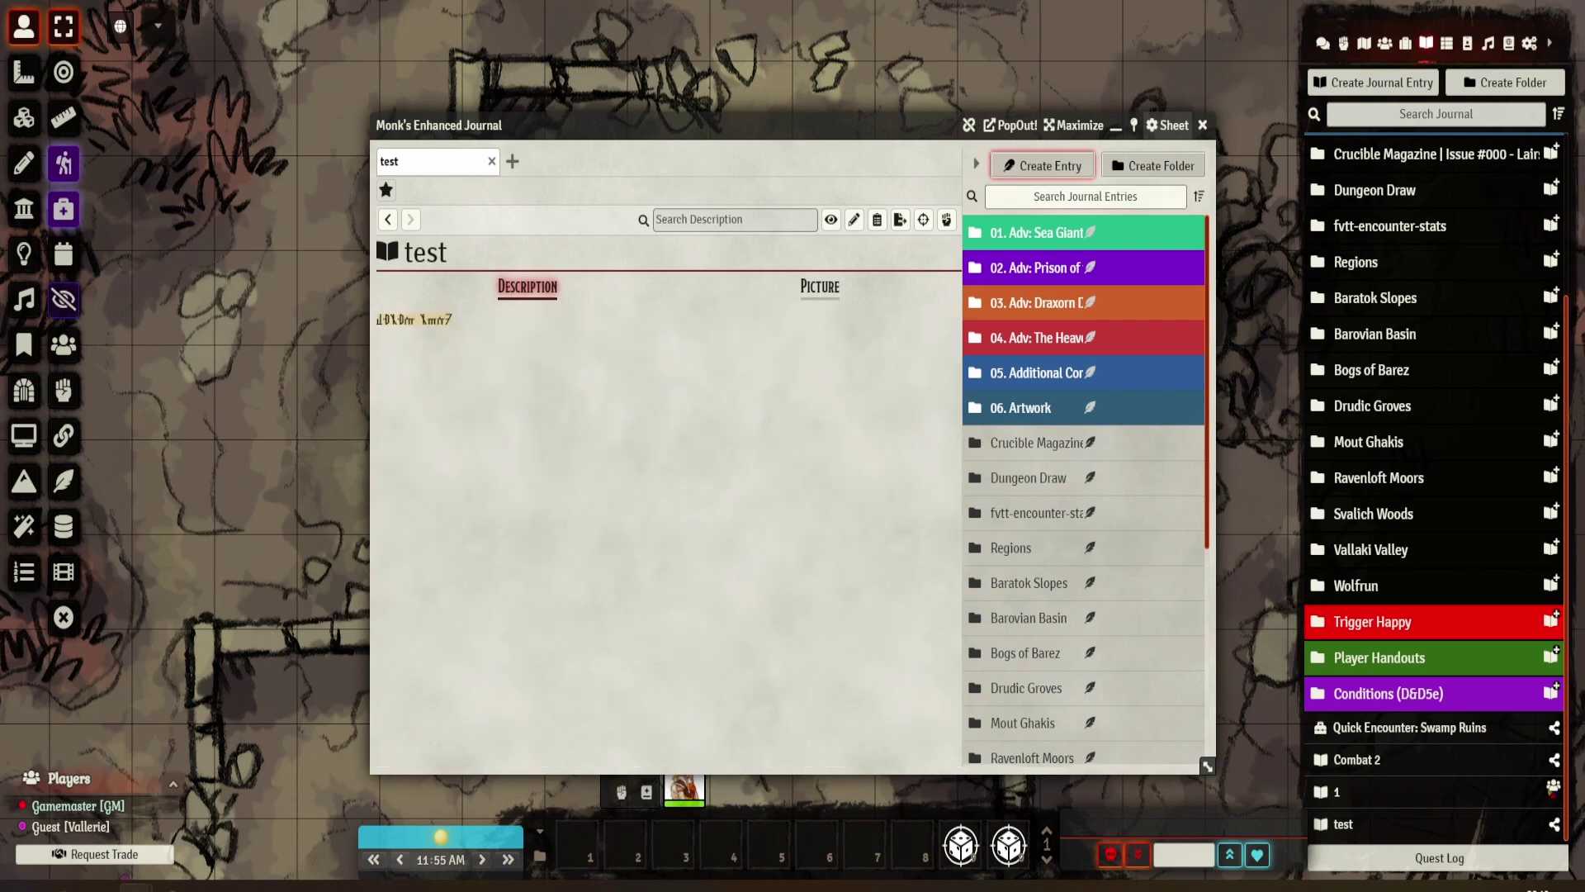
- Close the journal and give the Guest player Observer permission on the test entry
{"action": "left_click", "coordinate": [1202, 126]}
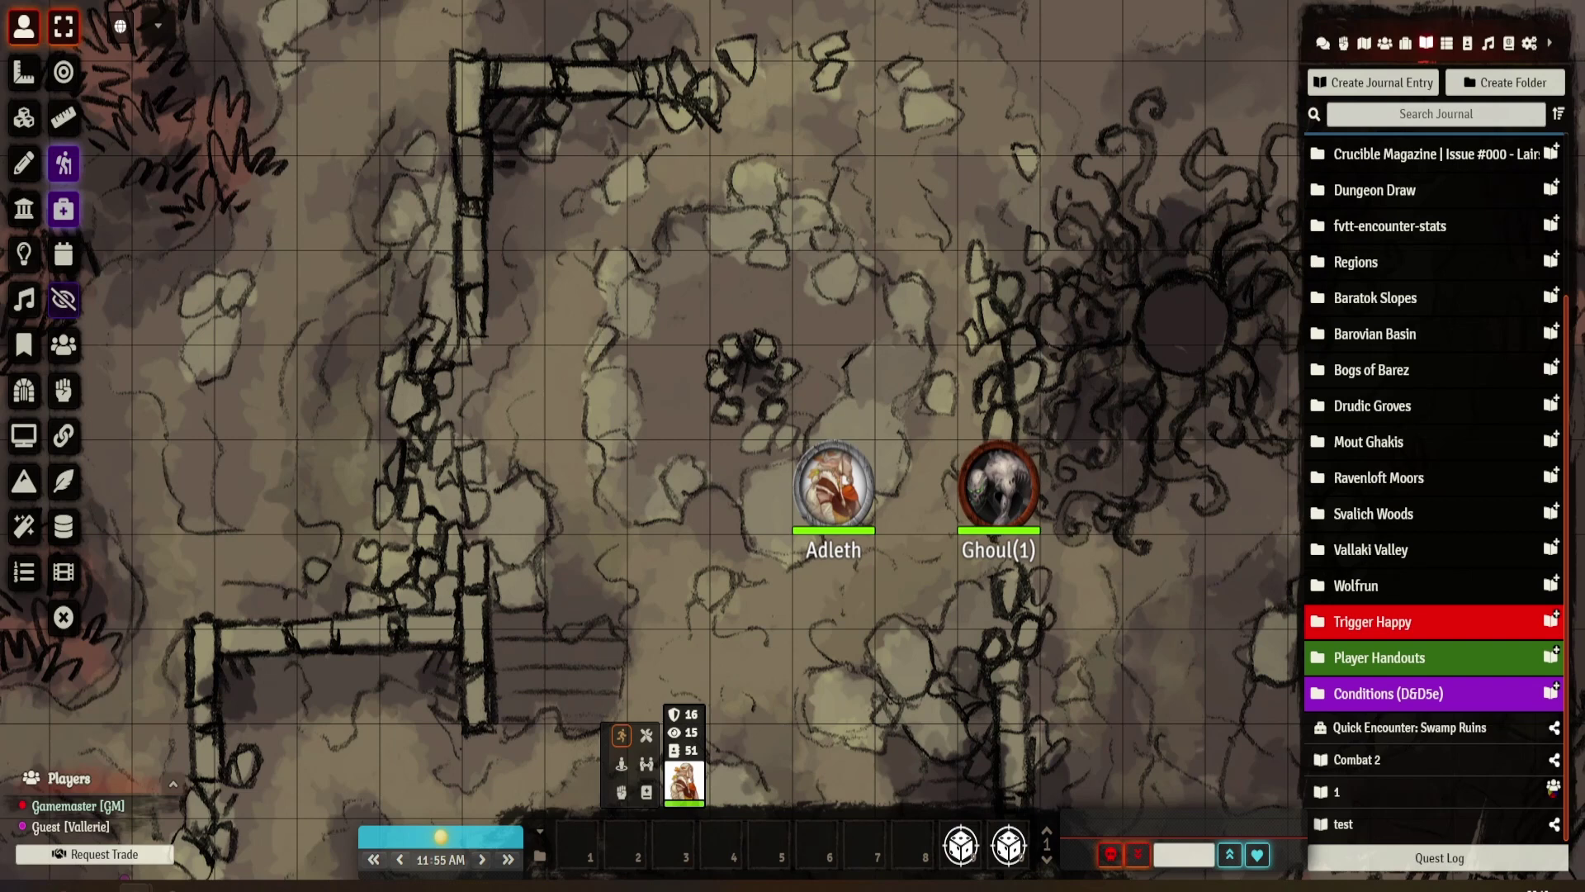
{"action": "right_click", "coordinate": [1354, 824]}
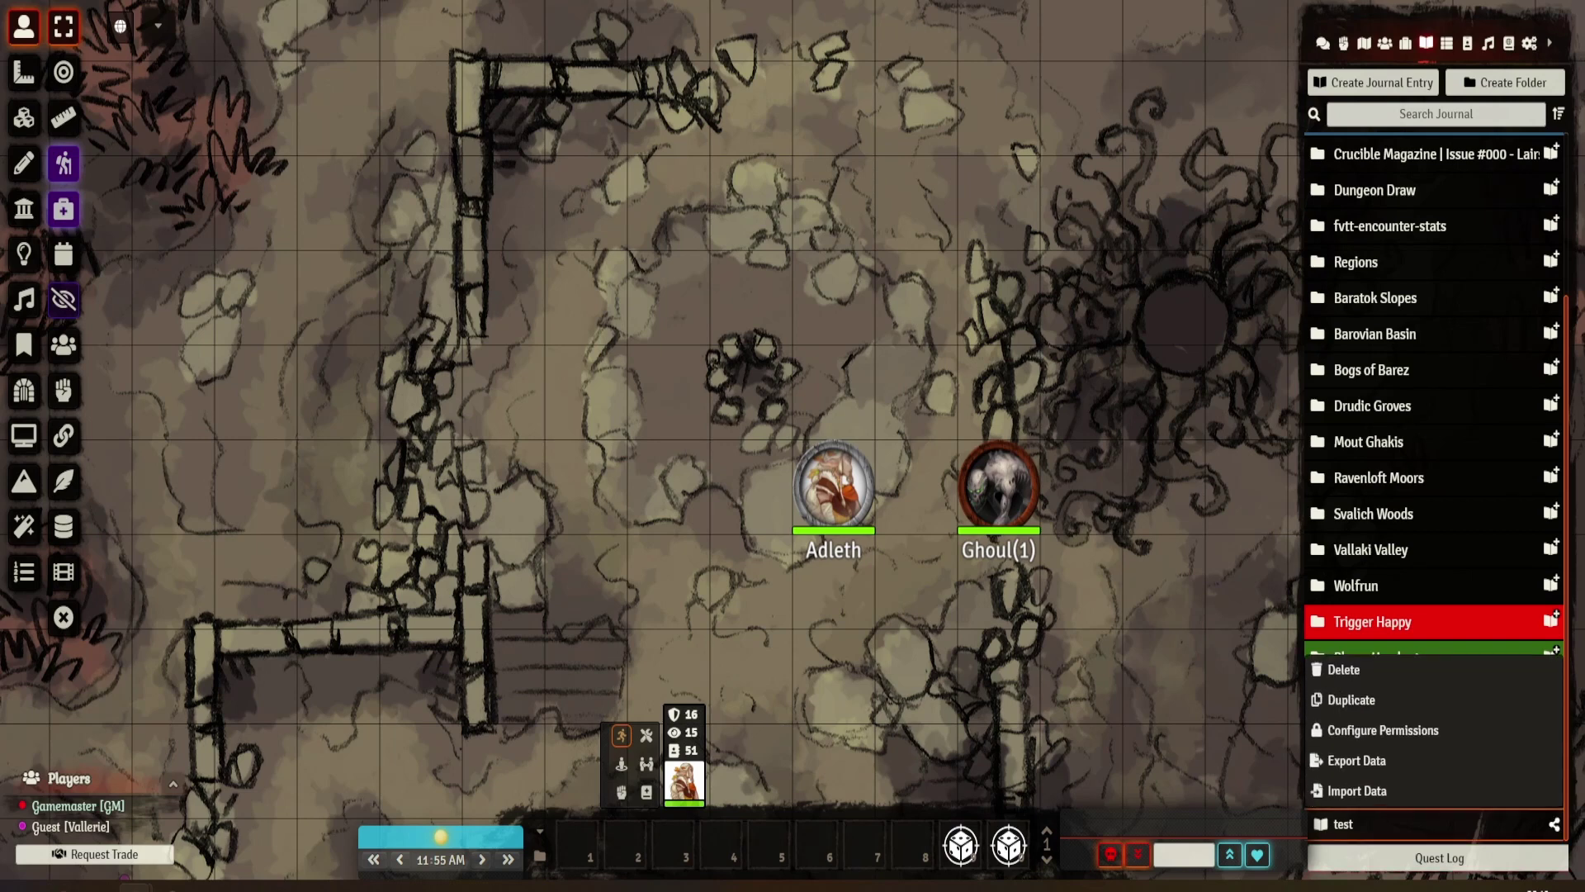
{"action": "left_click", "coordinate": [1387, 729]}
{"action": "left_click", "coordinate": [1217, 676]}
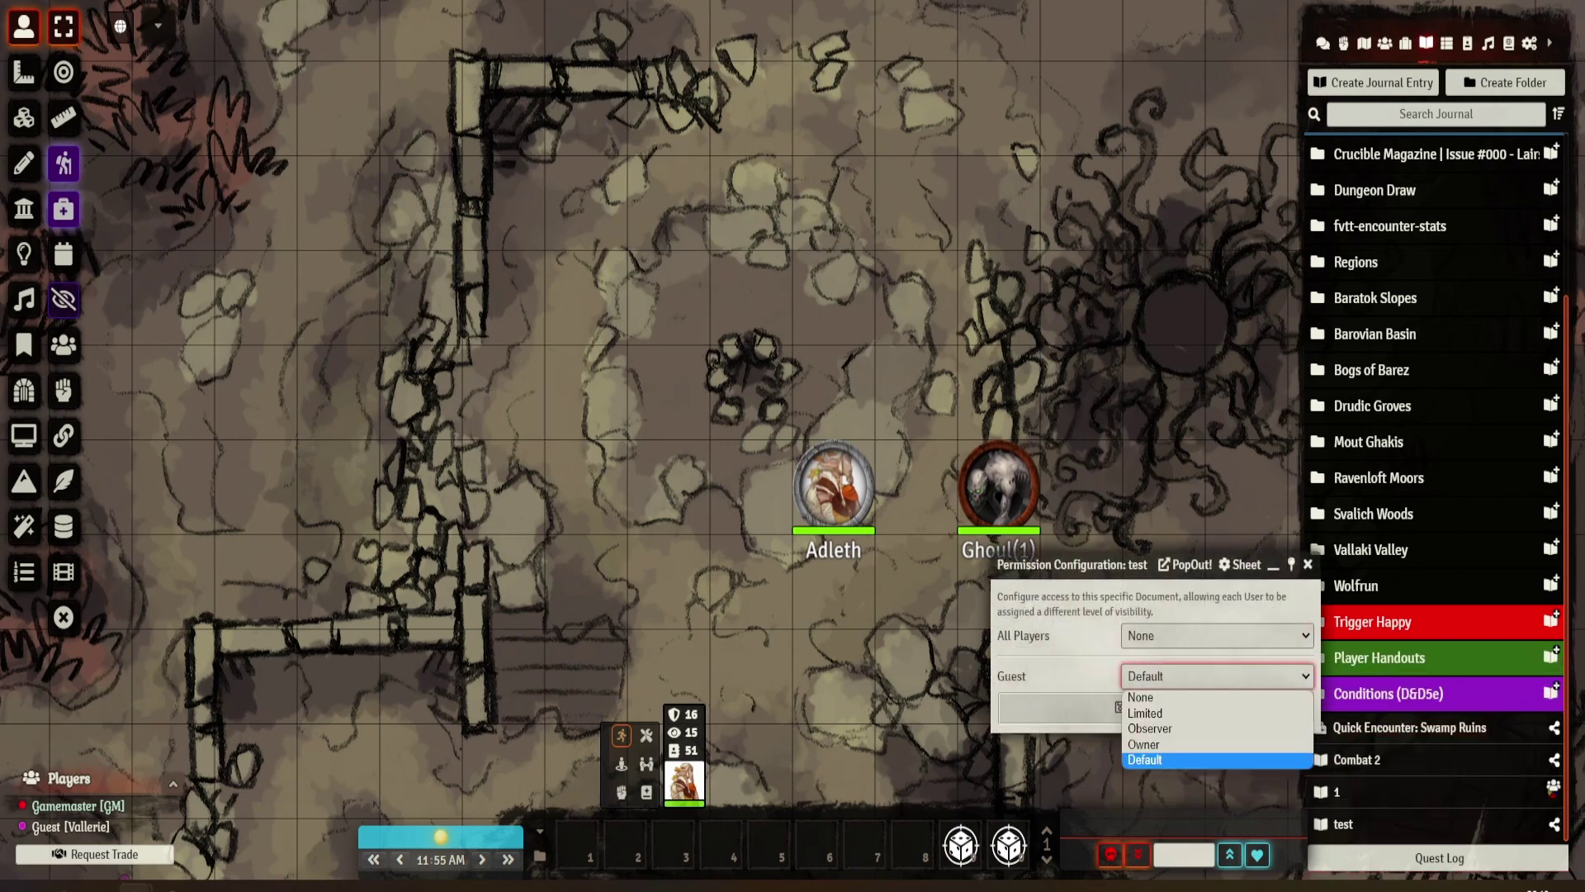
{"action": "left_click", "coordinate": [1150, 729]}
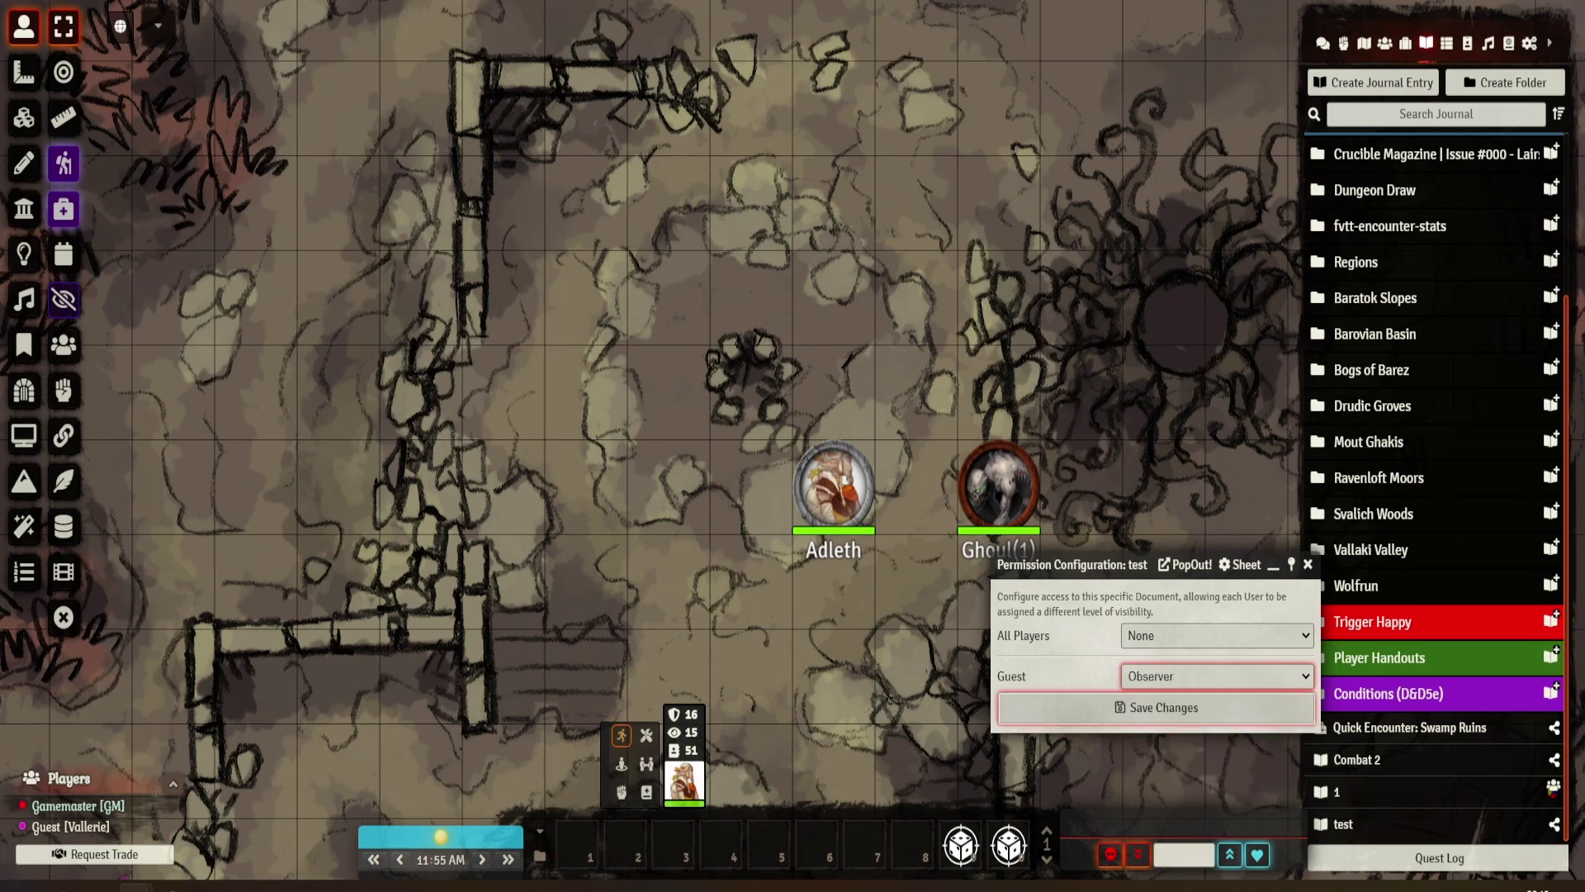
{"action": "left_click", "coordinate": [1155, 708]}
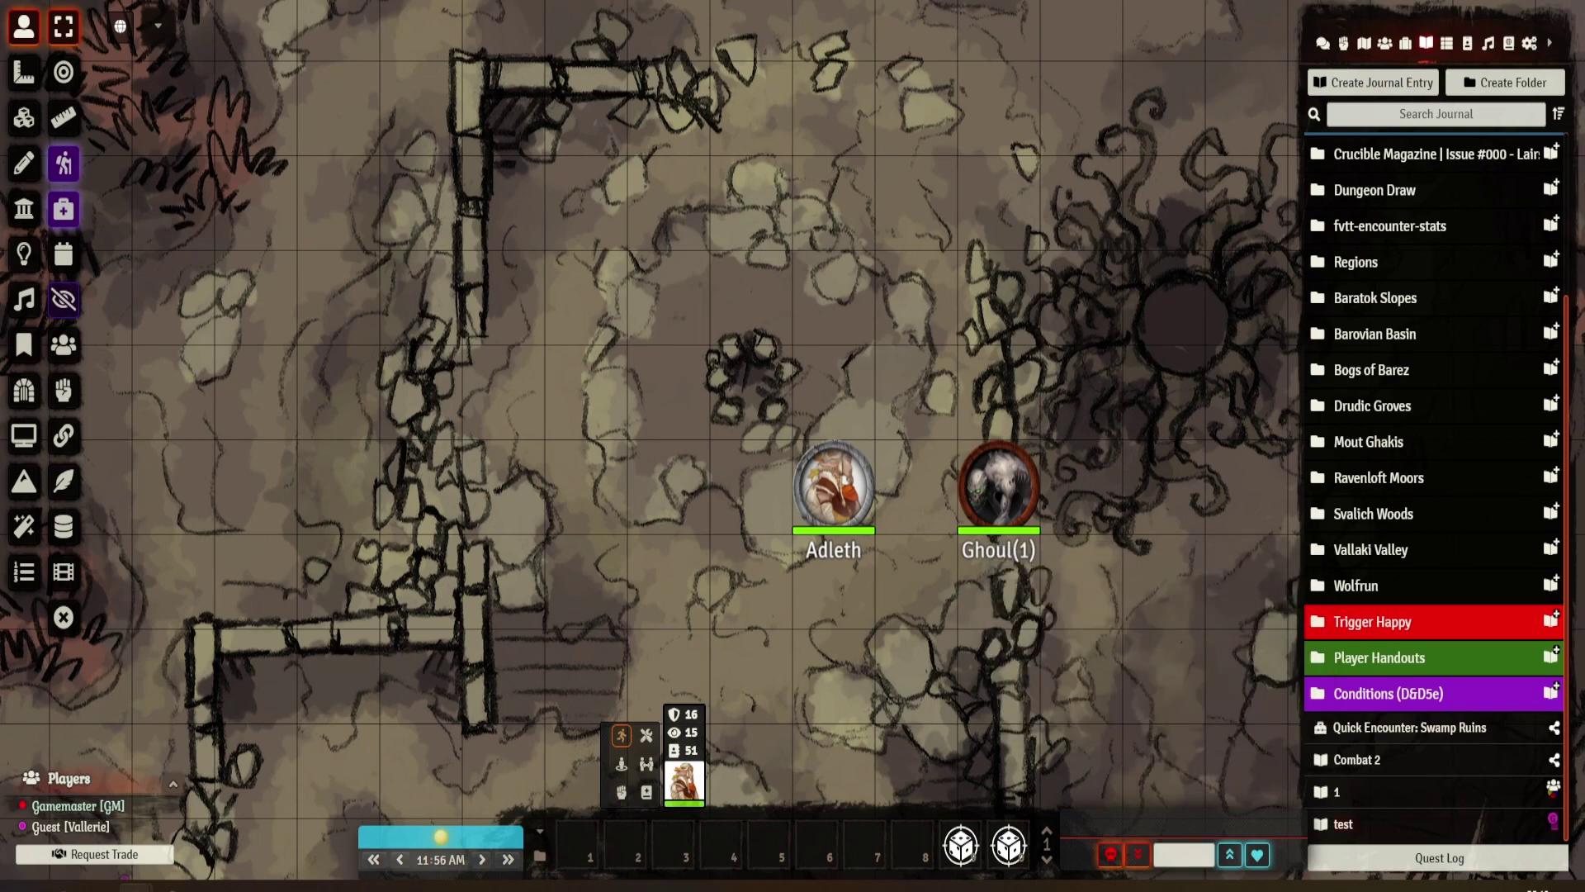
- Reopen the test entry's description for editing and complete the Orc line as "hello world"
{"action": "left_click", "coordinate": [1344, 824]}
{"action": "left_click", "coordinate": [946, 320]}
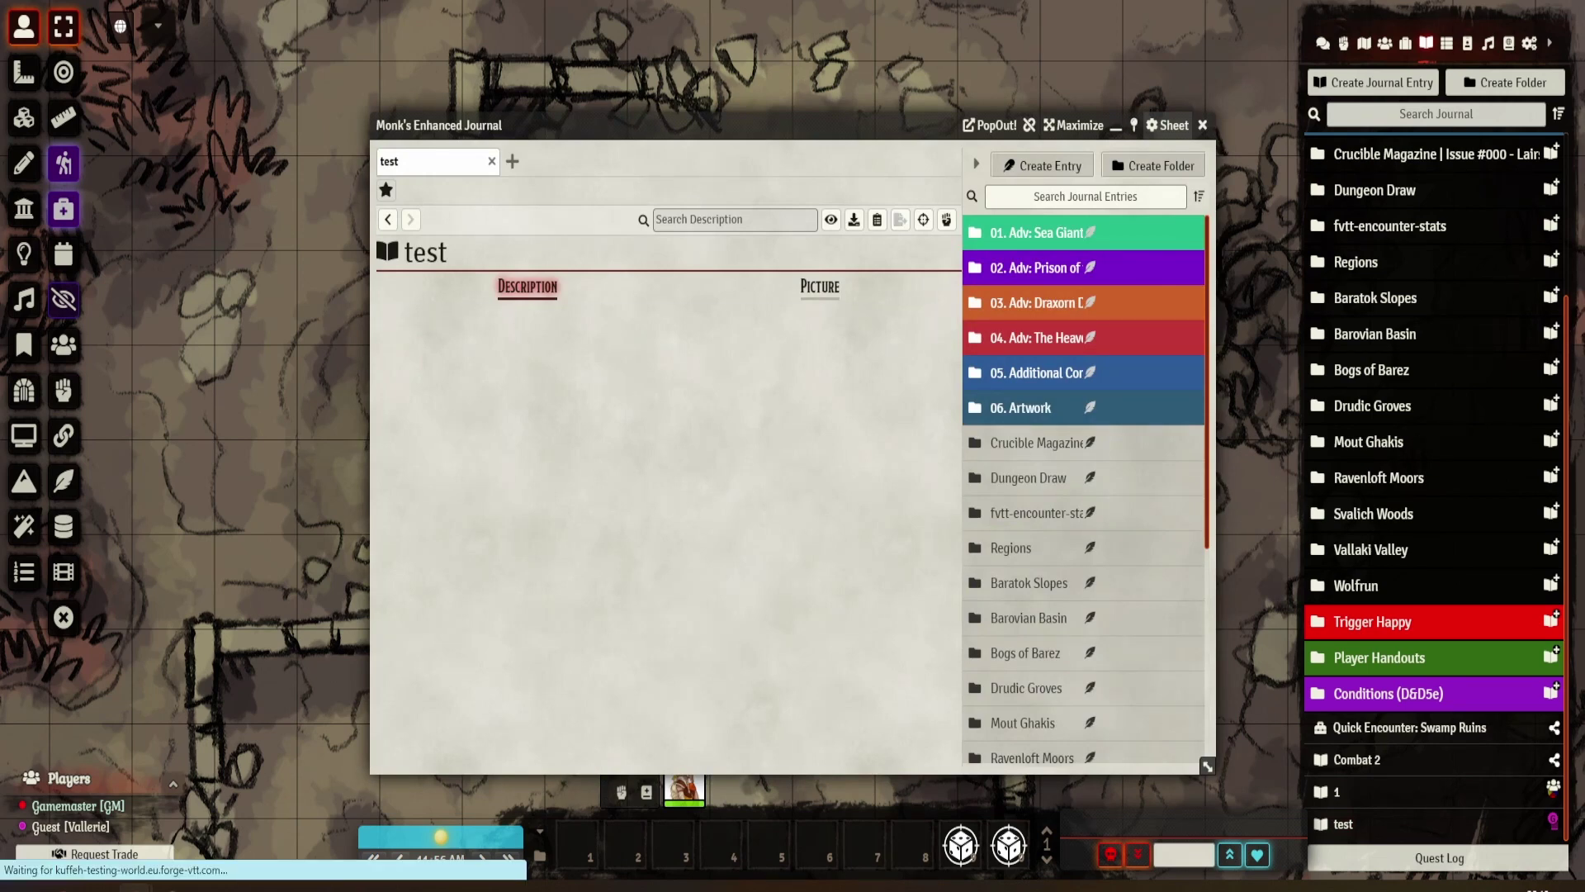
{"action": "left_click", "coordinate": [379, 418]}
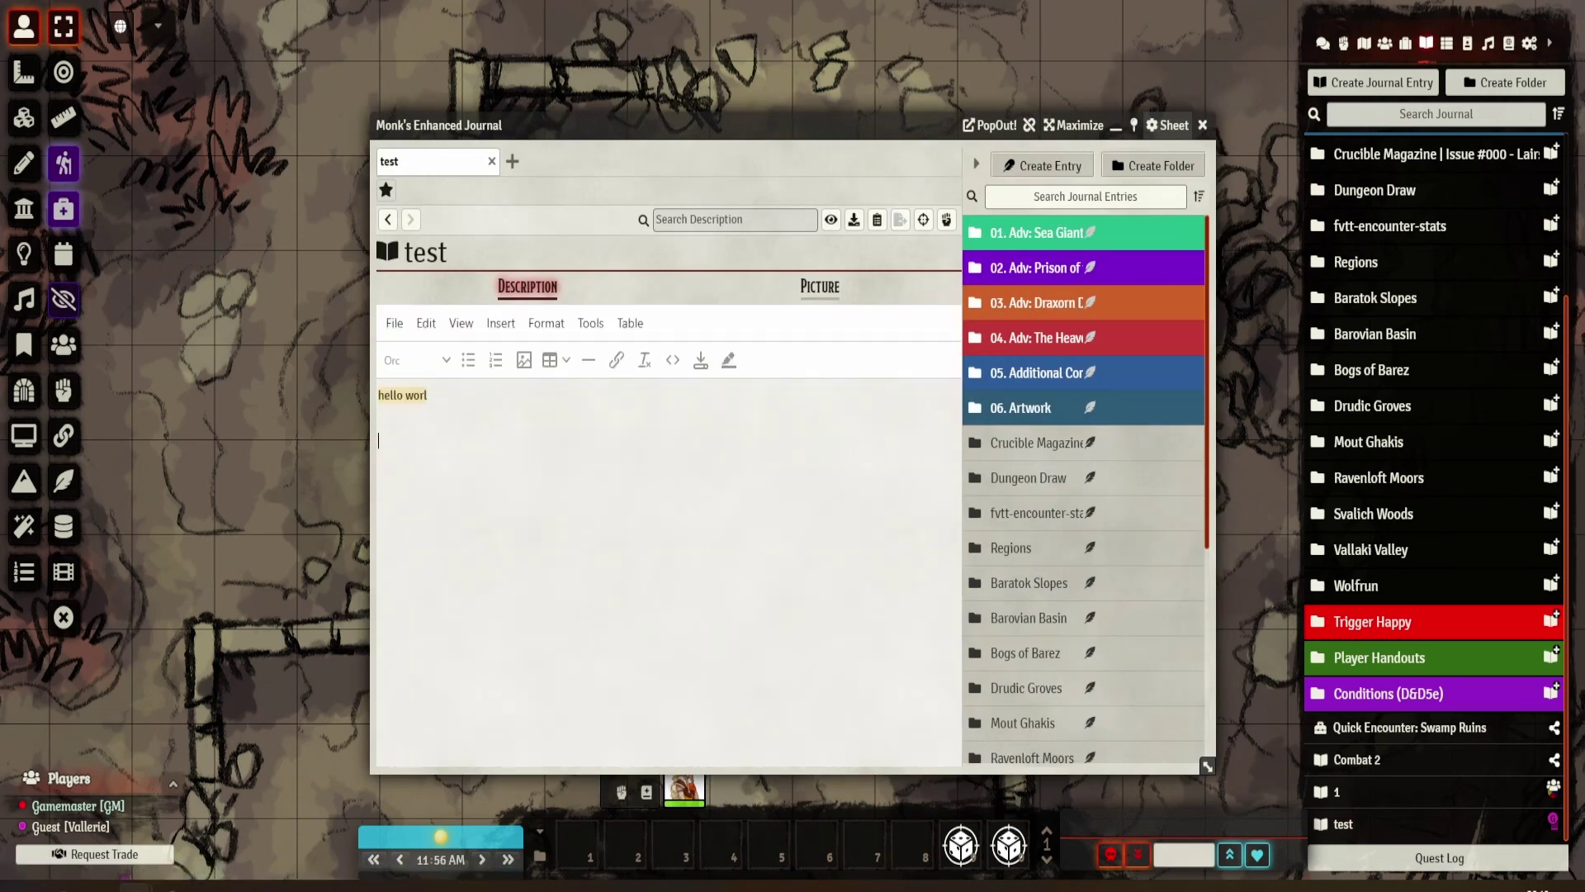
{"action": "type", "text": "d"}
- Add a second line reading "Hello world" in the Polyglot Druidic format below the Orc line
{"action": "left_click", "coordinate": [416, 360]}
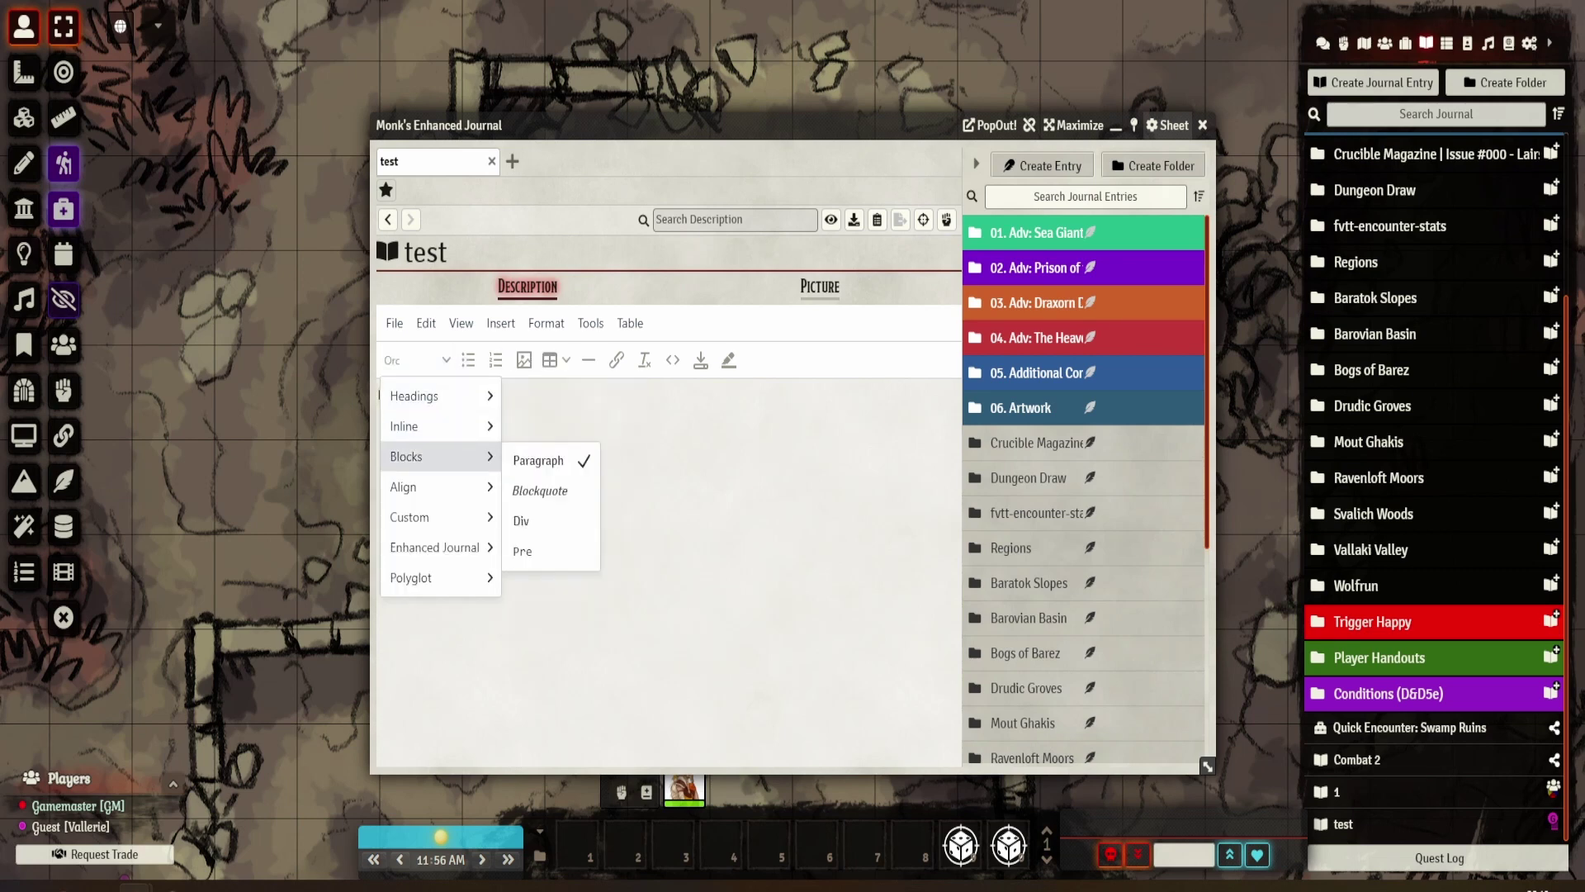
{"action": "mouse_move", "coordinate": [421, 578]}
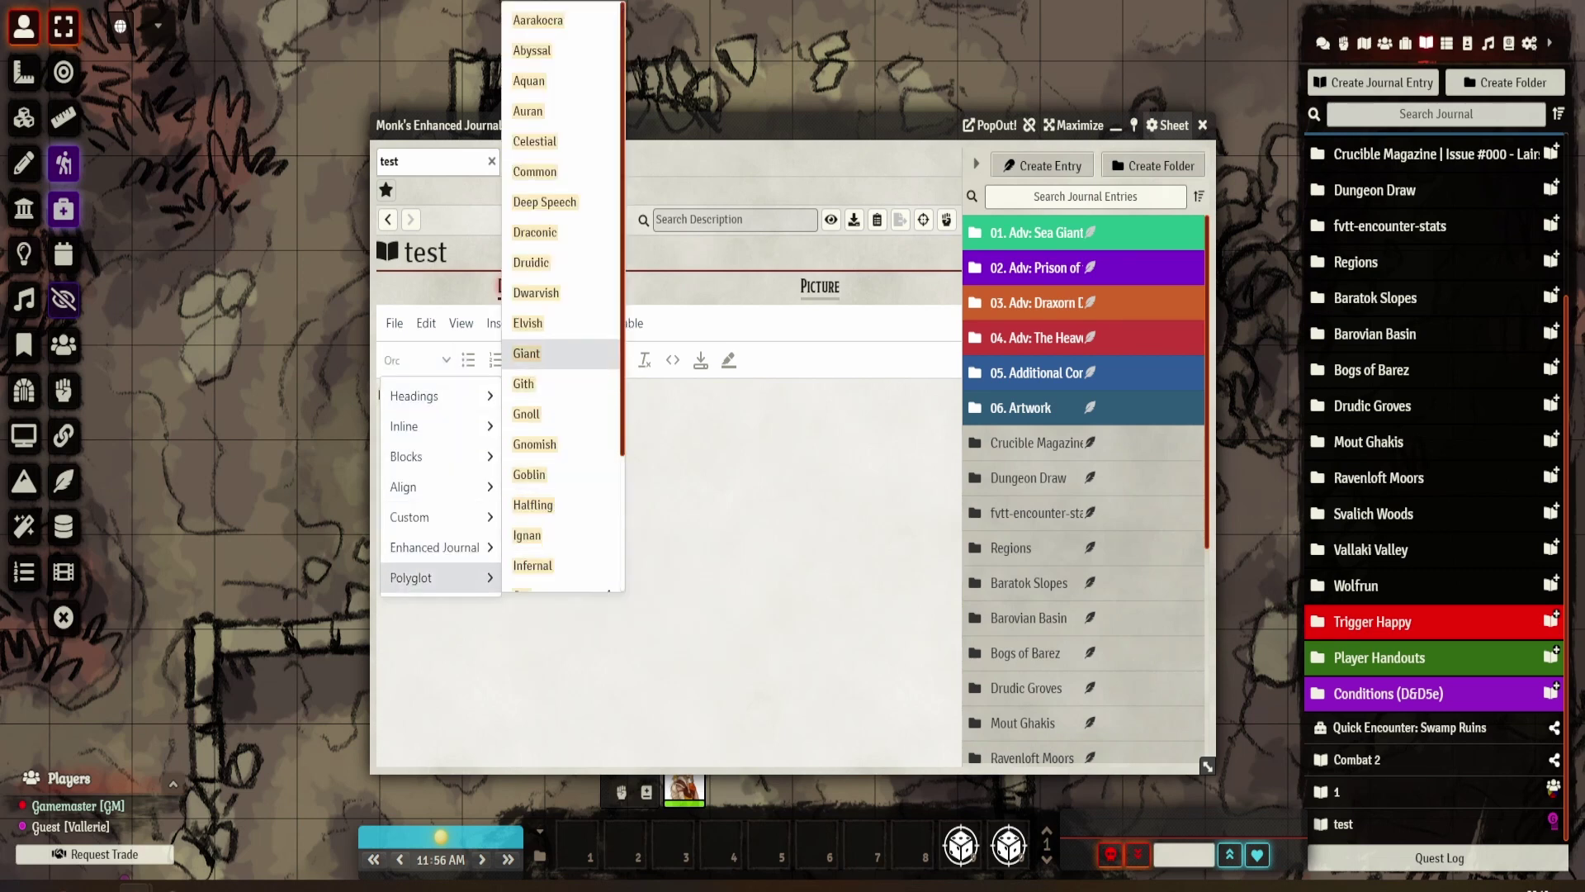
{"action": "left_click", "coordinate": [532, 263]}
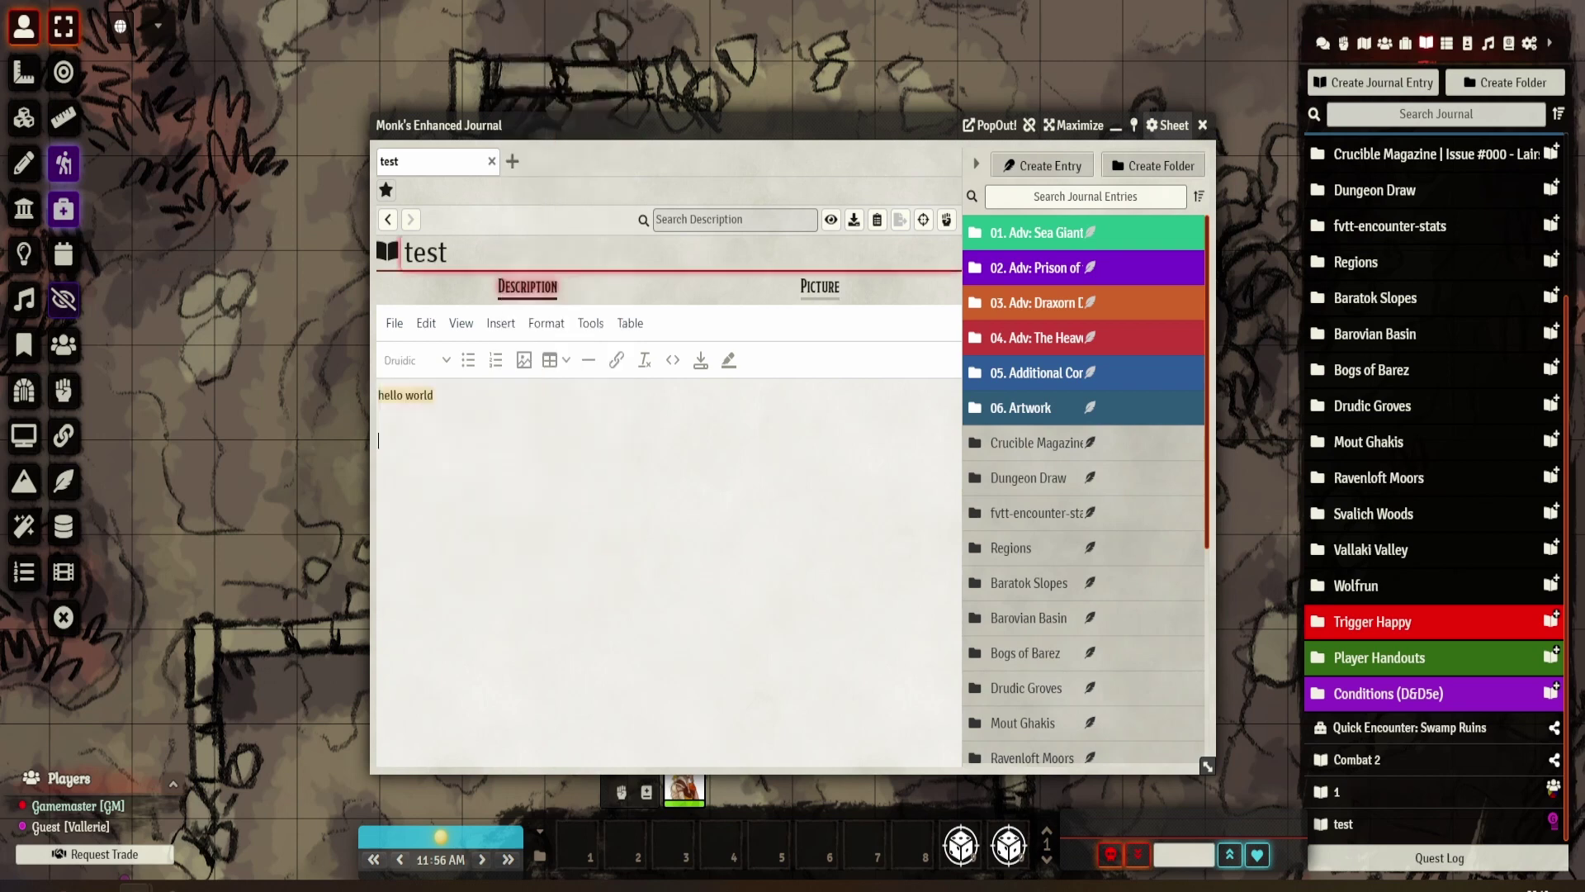
{"action": "key", "text": "Return"}
{"action": "type", "text": "Hello world"}
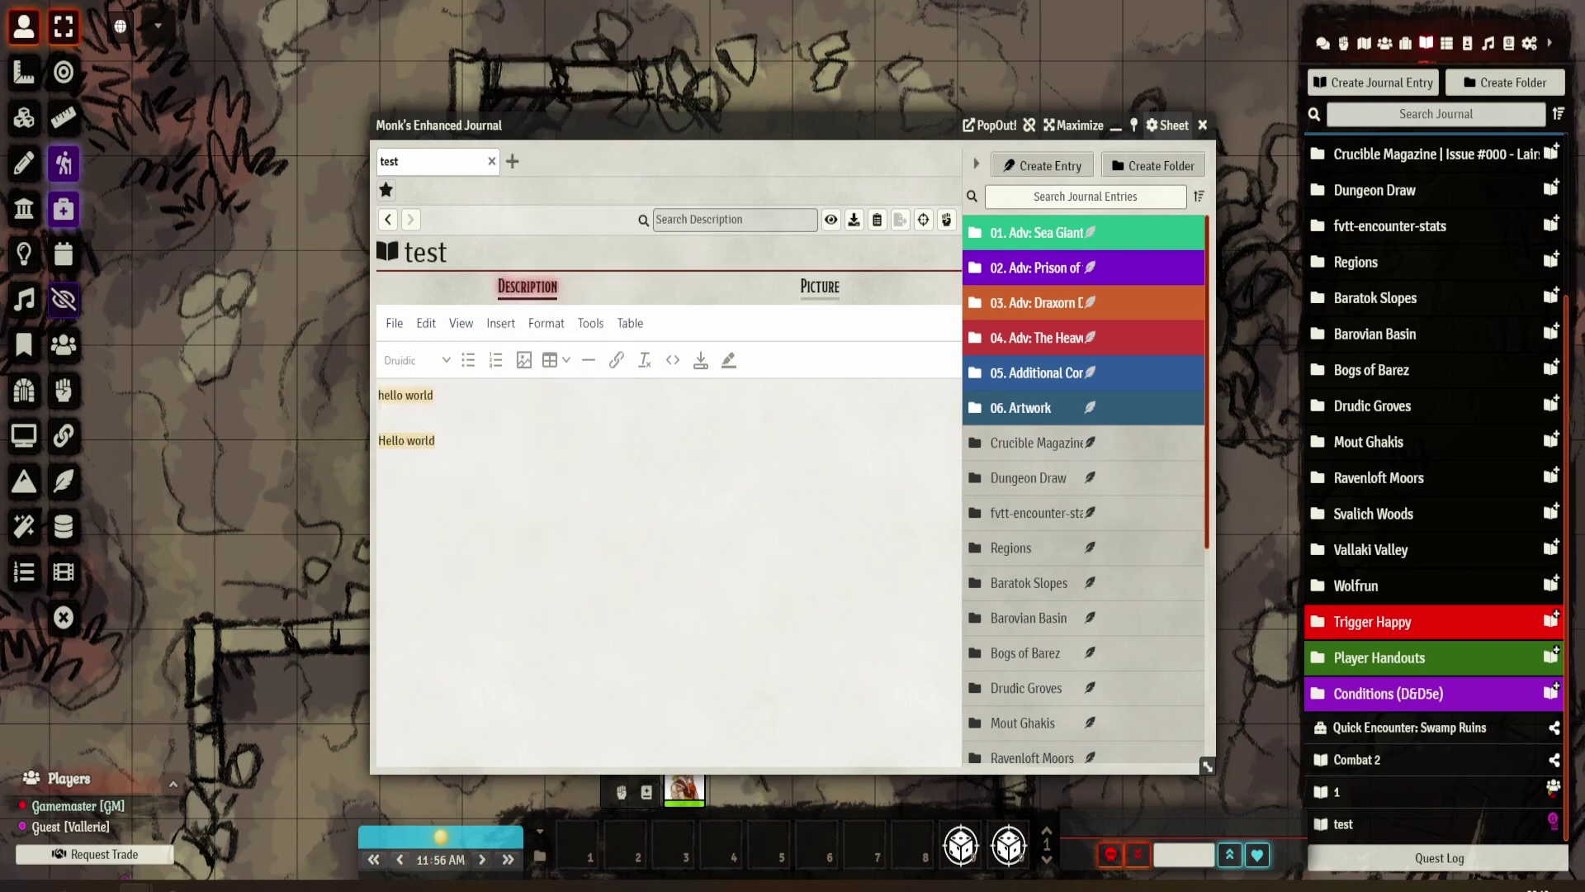
- Save the test entry's description and open the same entry in the player's view
{"action": "left_click", "coordinate": [700, 360]}
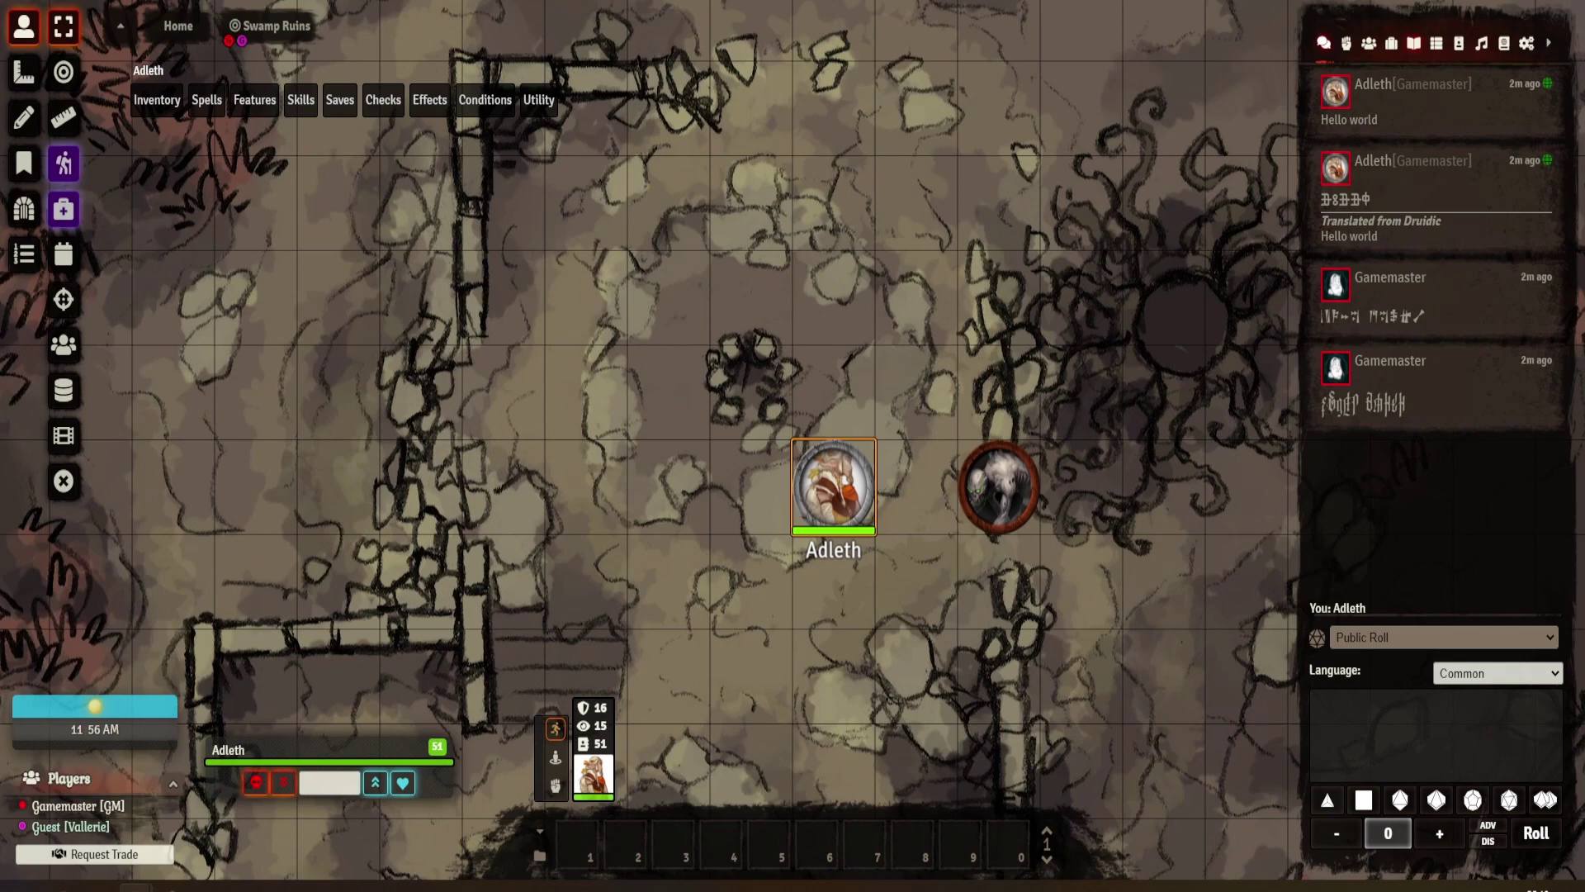
{"action": "left_click", "coordinate": [1414, 42]}
{"action": "left_click", "coordinate": [1343, 288]}
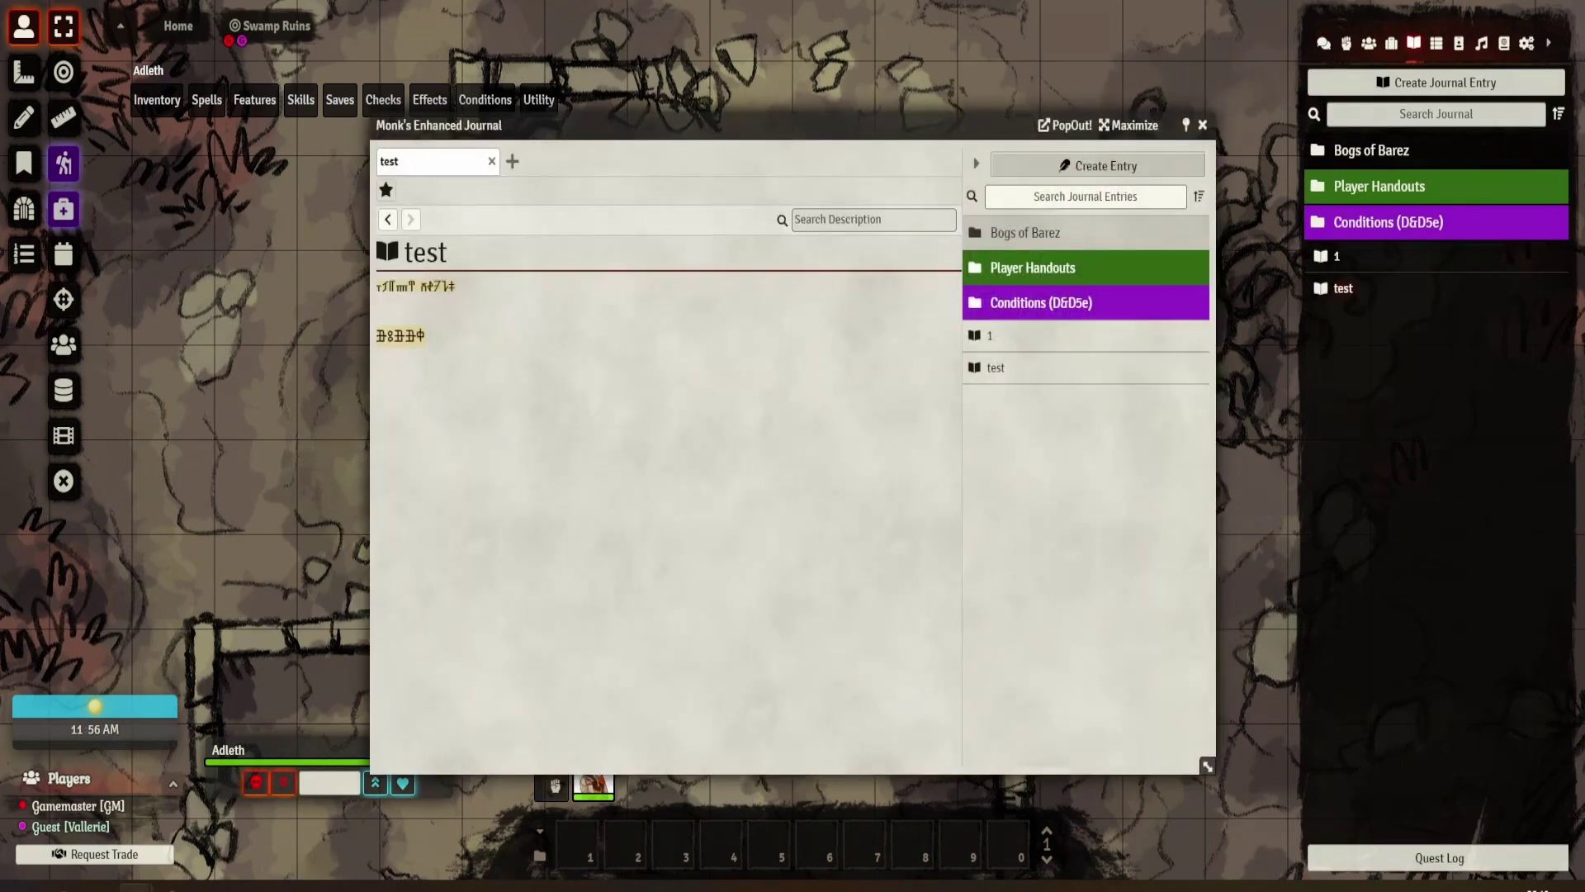
- Copy the Druidic line from the player's test entry and post it in chat as "PIPP4" in Common
{"action": "left_click_drag", "start_coordinate": [428, 337], "coordinate": [394, 337]}
{"action": "left_click", "coordinate": [426, 339]}
{"action": "left_click_drag", "start_coordinate": [426, 337], "coordinate": [377, 337]}
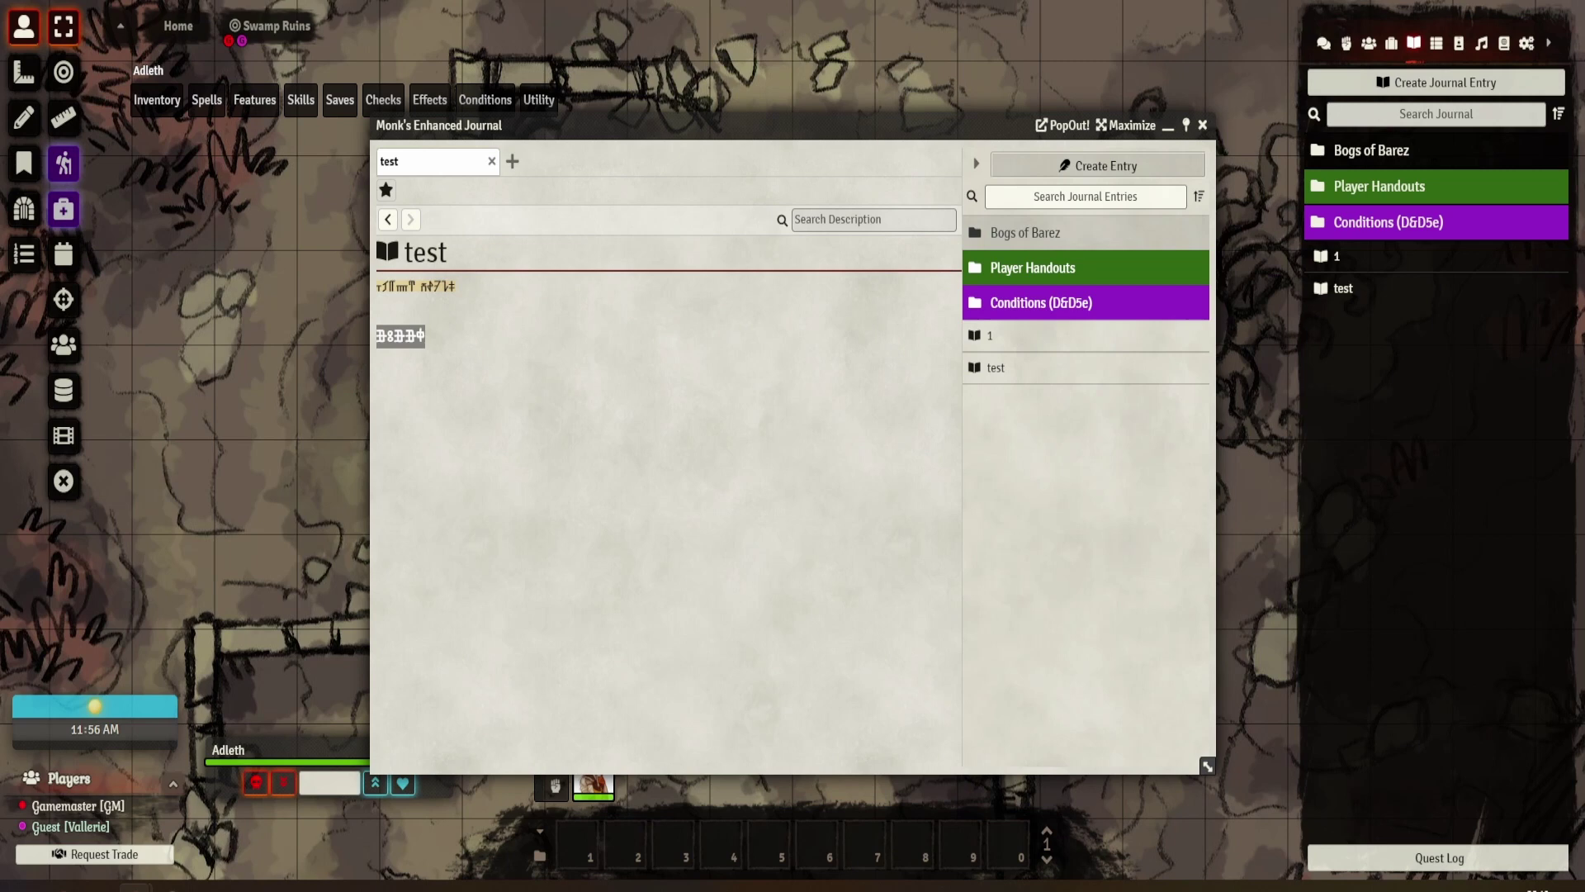
{"action": "left_click", "coordinate": [1323, 43]}
{"action": "left_click", "coordinate": [1435, 733]}
{"action": "type", "text": "PIPP4"}
{"action": "key", "text": "Return"}
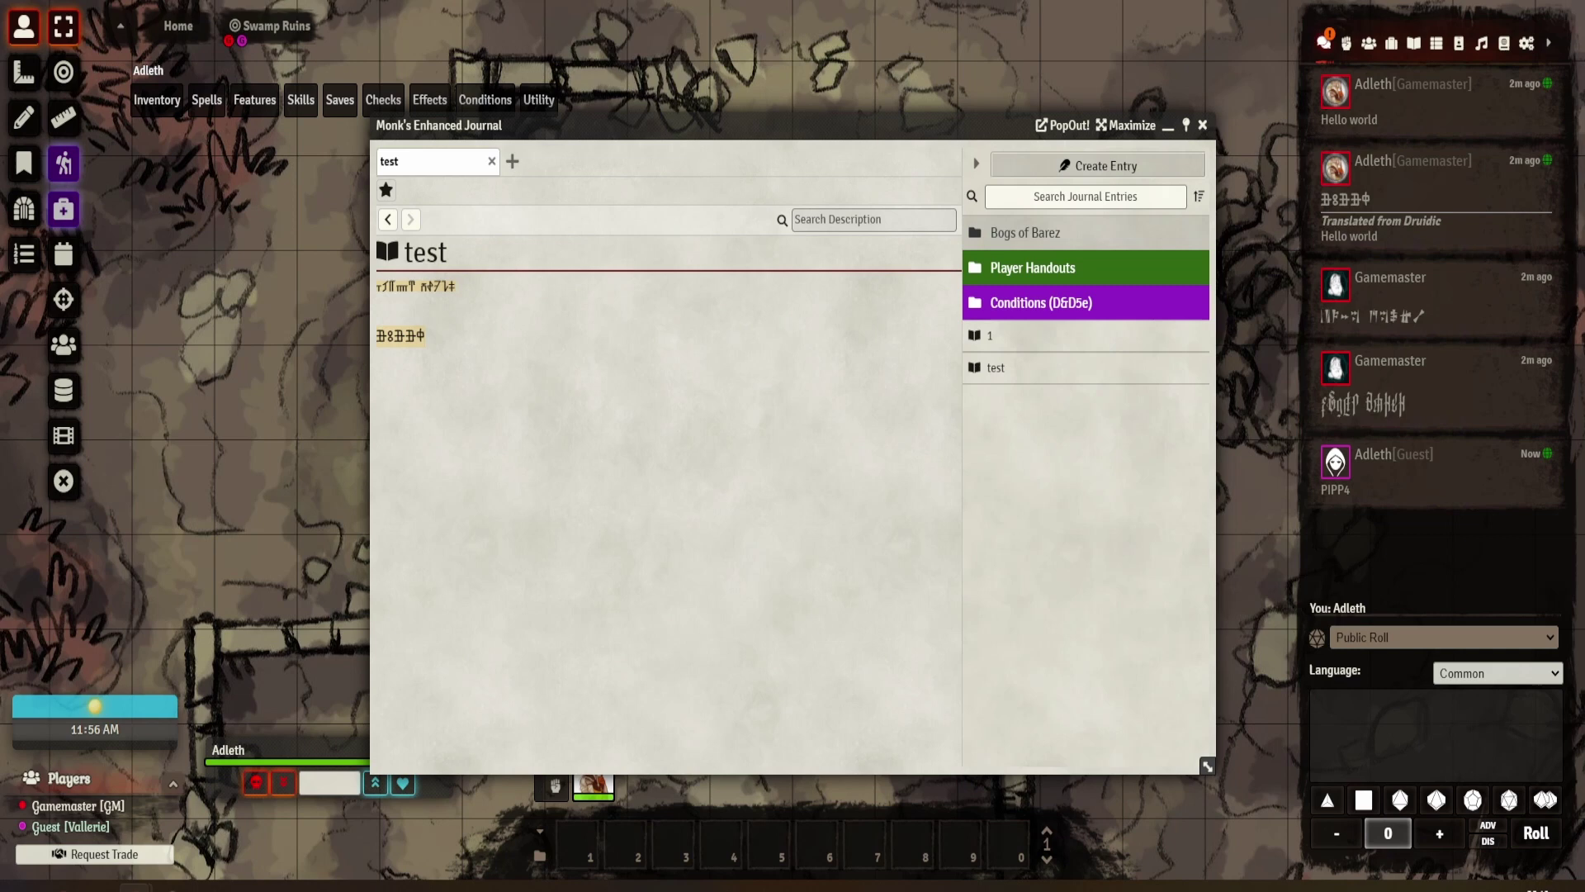
- Set the player's chat language to Druidic and post "PIPP4" again
{"action": "left_click", "coordinate": [1497, 672]}
{"action": "left_click", "coordinate": [1458, 724]}
{"action": "left_click", "coordinate": [1433, 731]}
{"action": "key", "text": "Up"}
{"action": "key", "text": "Return"}
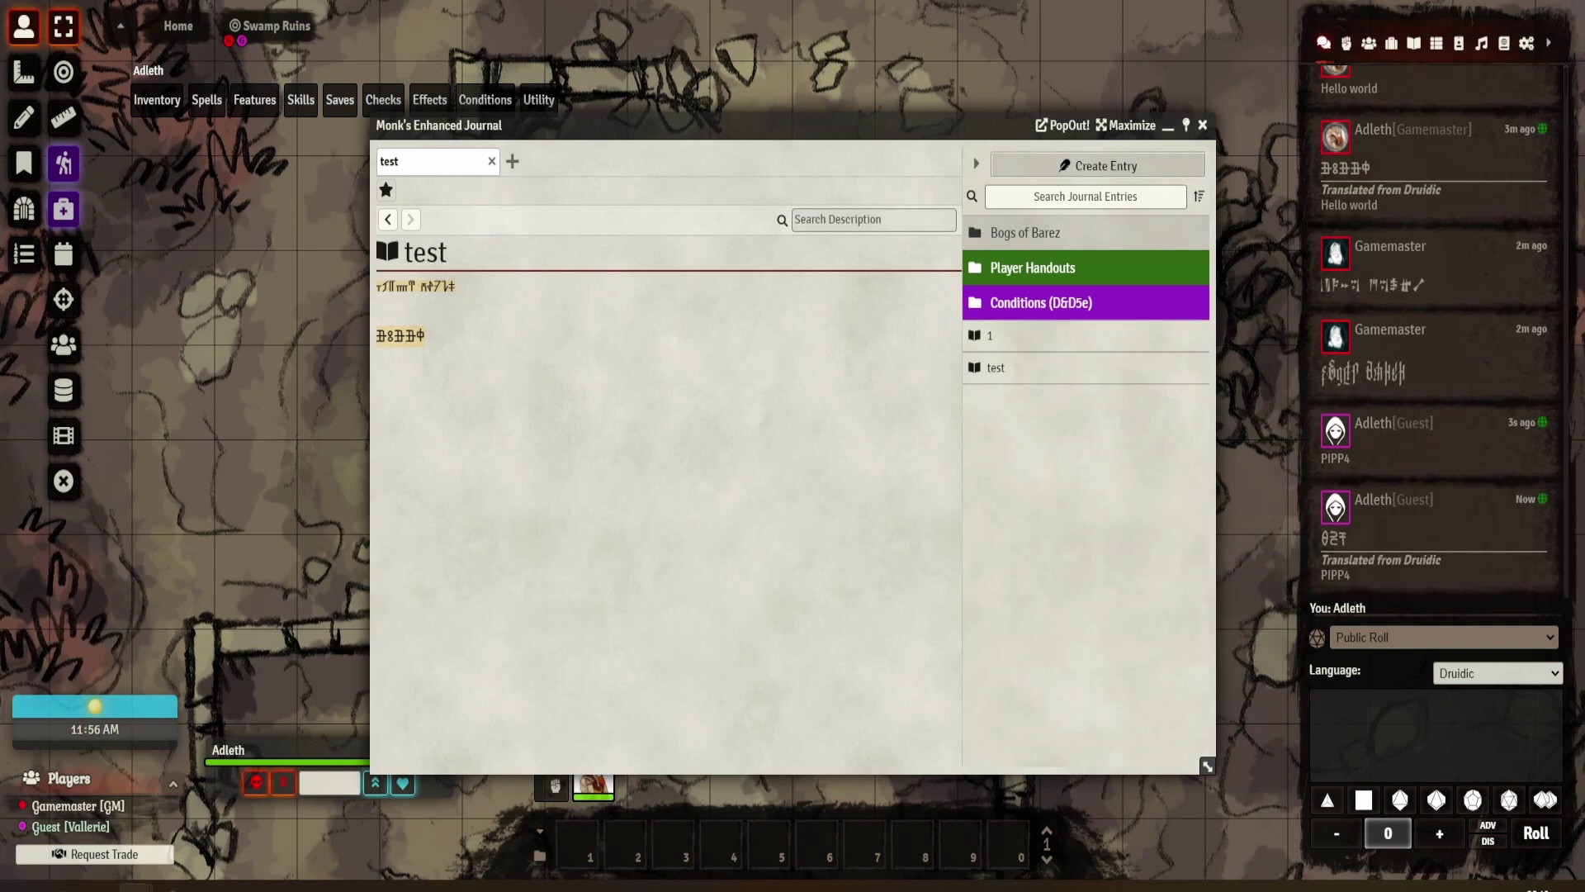
- Close the player's journal, deselect the Adleth token and check which chat languages are available without it
{"action": "left_click", "coordinate": [1203, 125]}
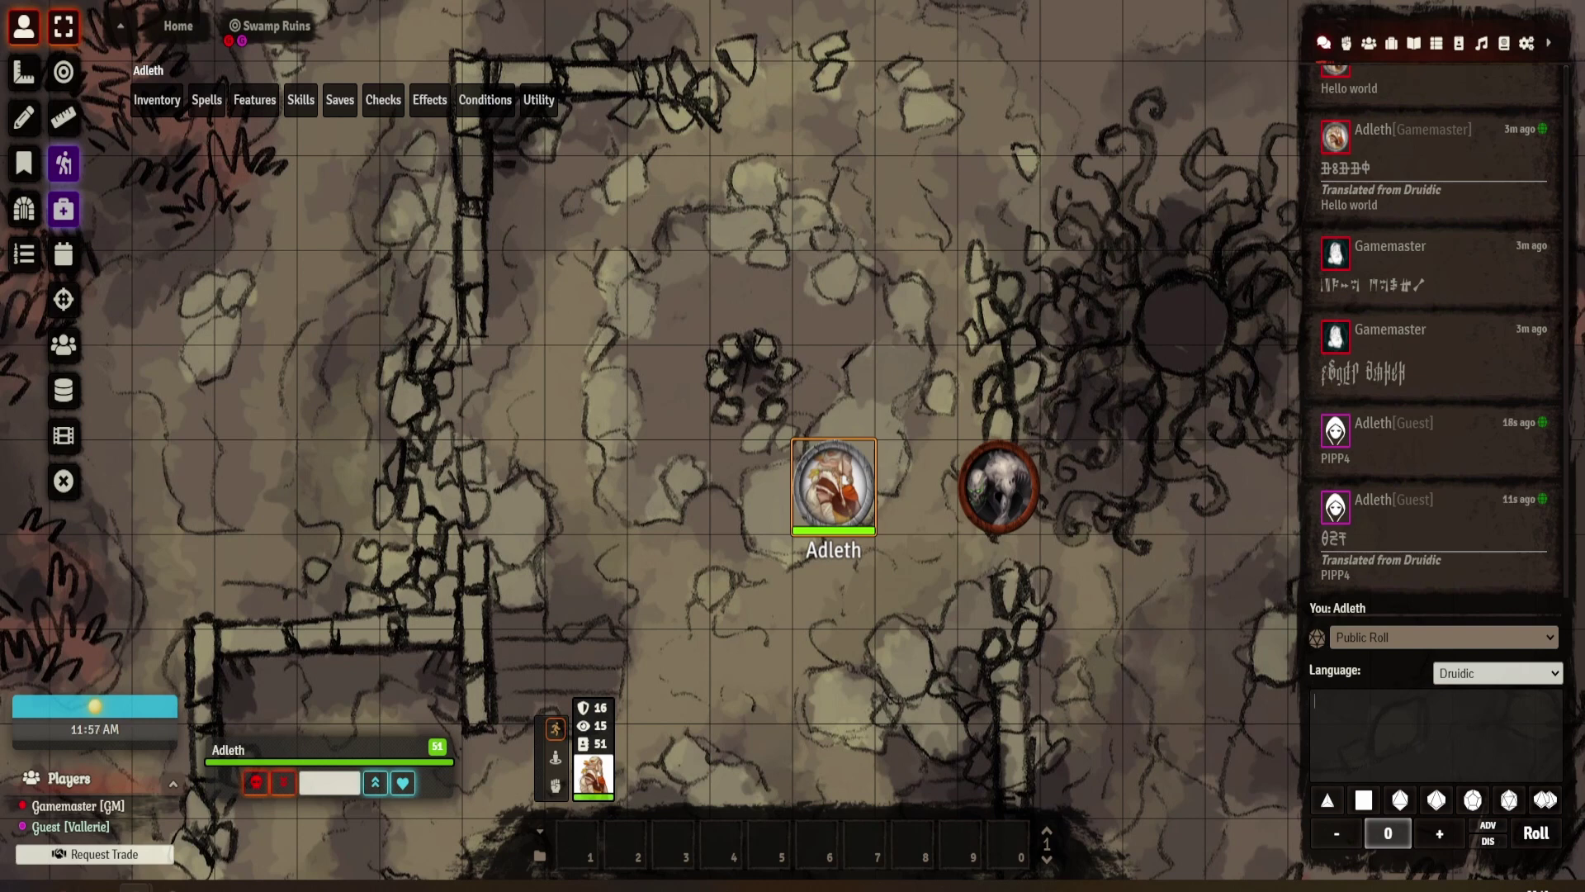
{"action": "left_click", "coordinate": [797, 387]}
{"action": "left_click", "coordinate": [1497, 672]}
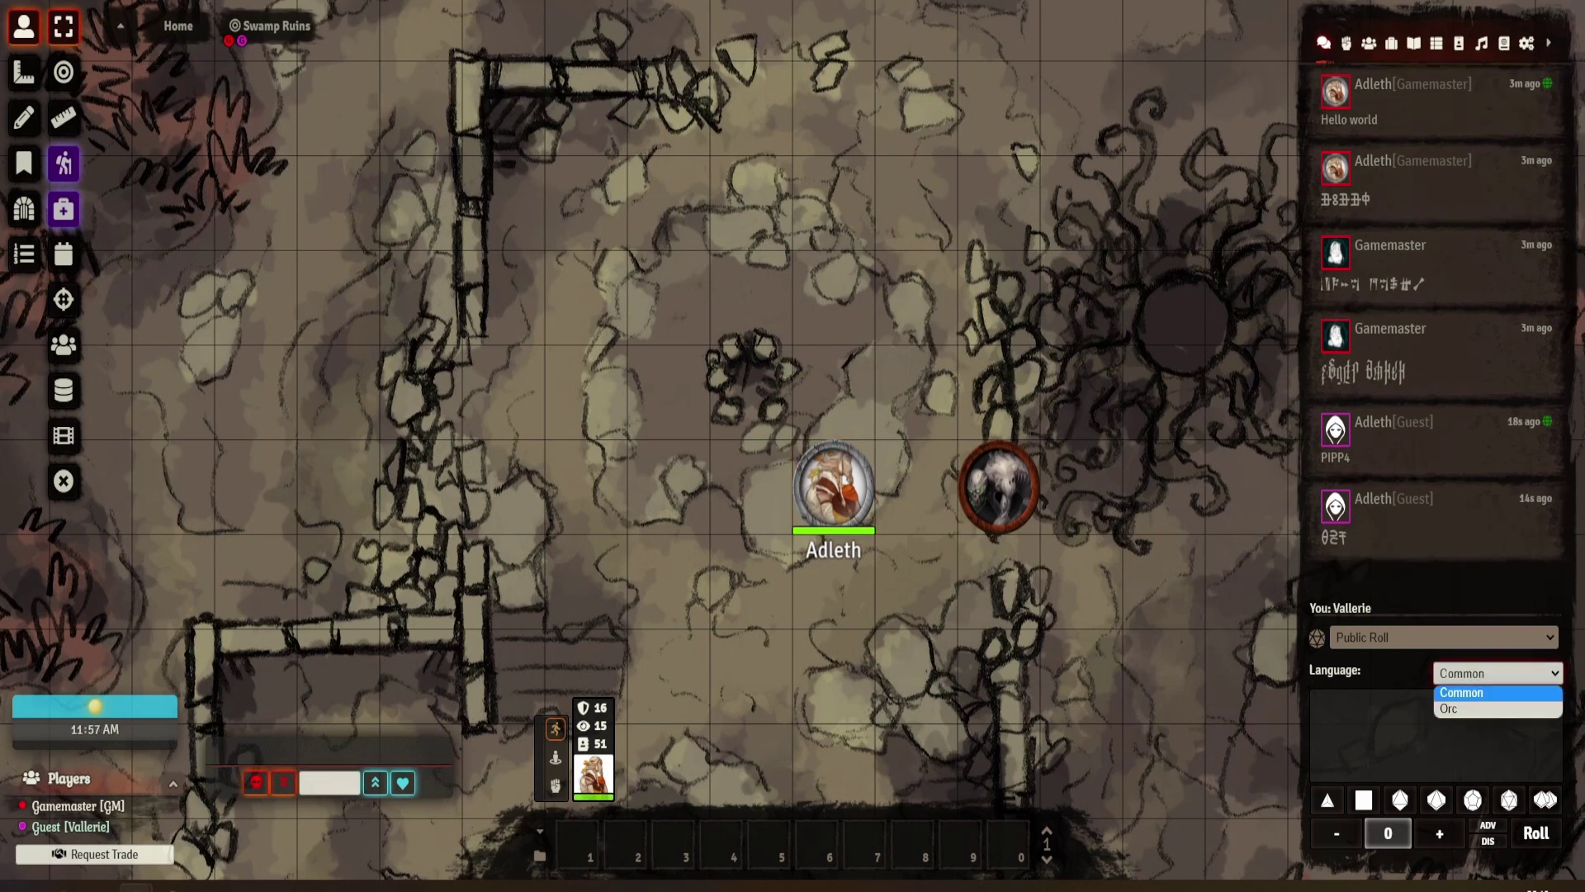
{"action": "left_click_drag", "start_coordinate": [1063, 660], "coordinate": [981, 630]}
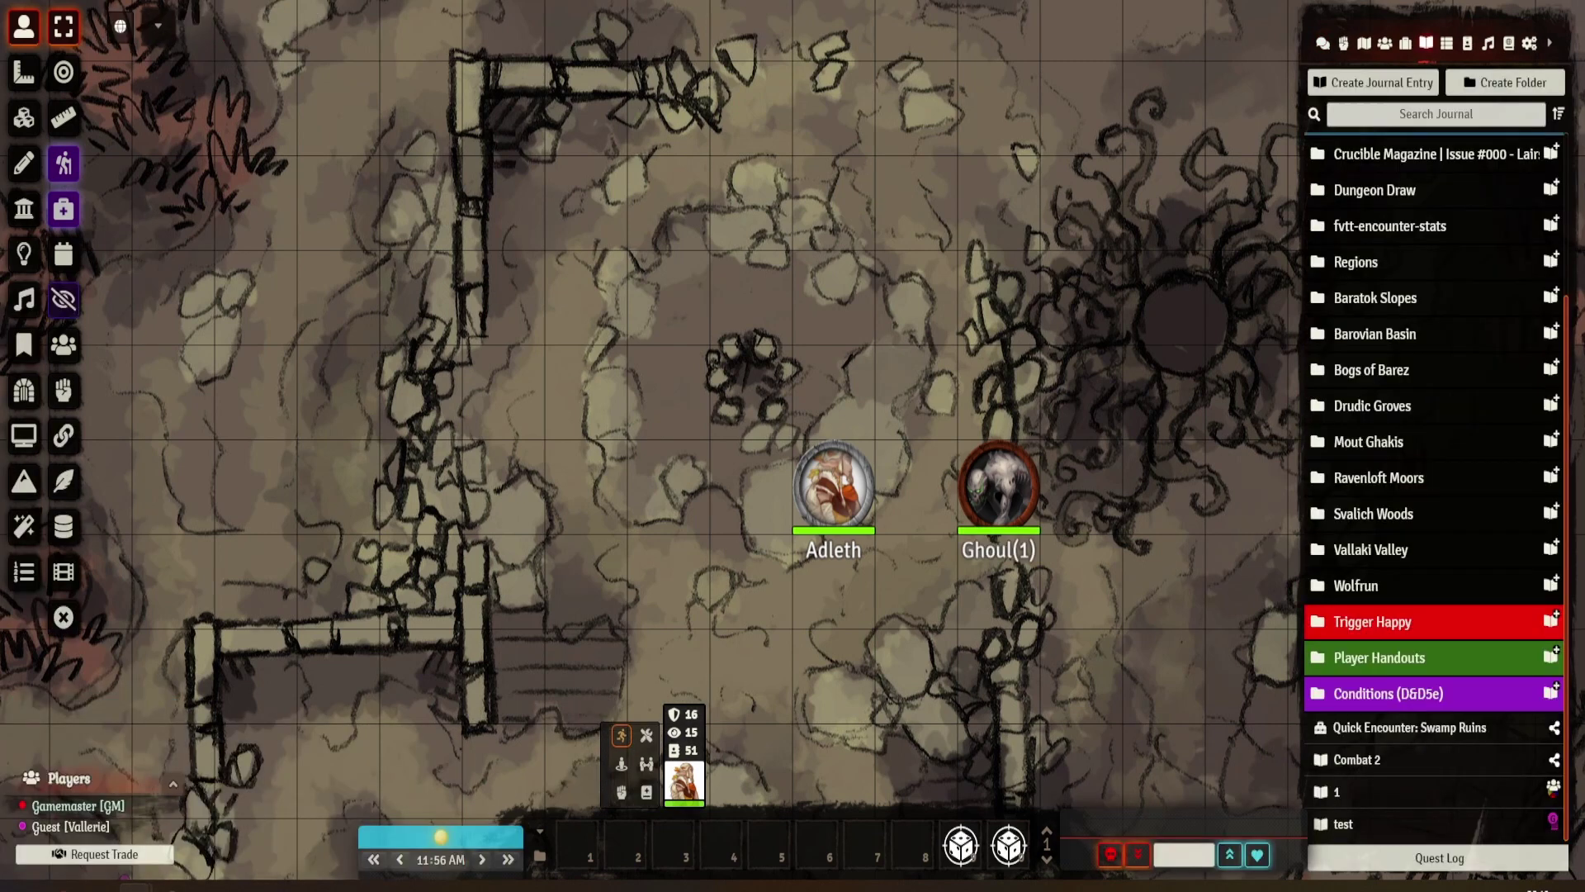
- Switch to the Gamemaster's chat and look through the available languages, leaving the selection as it is
{"action": "left_click", "coordinate": [1323, 43]}
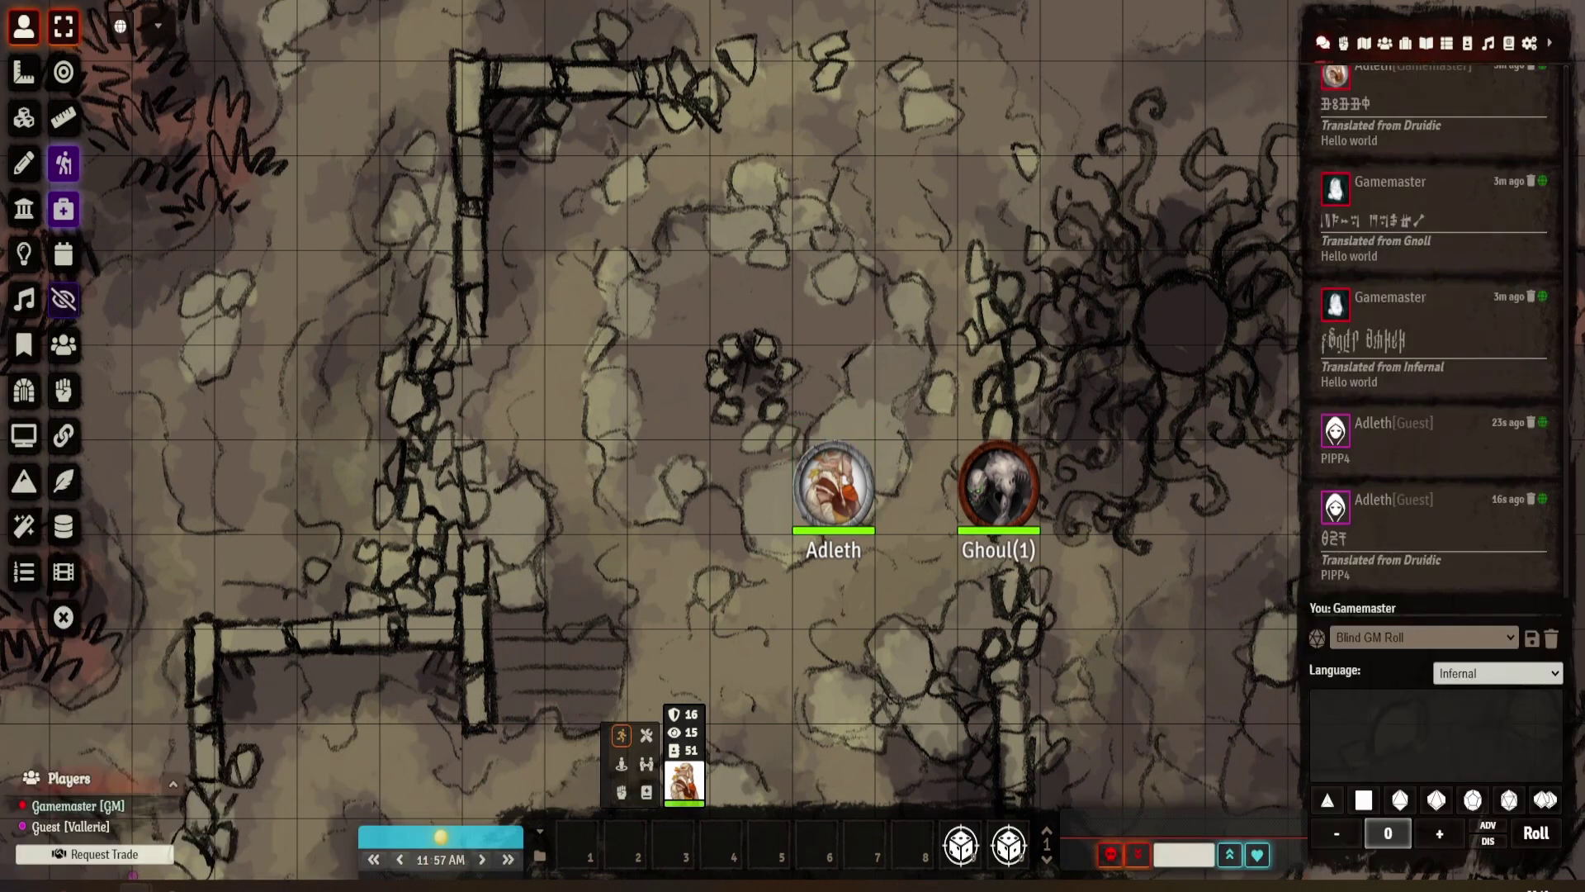
{"action": "left_click", "coordinate": [1497, 673]}
{"action": "scroll", "coordinate": [1496, 450], "scroll_direction": "down", "scroll_amount": 2}
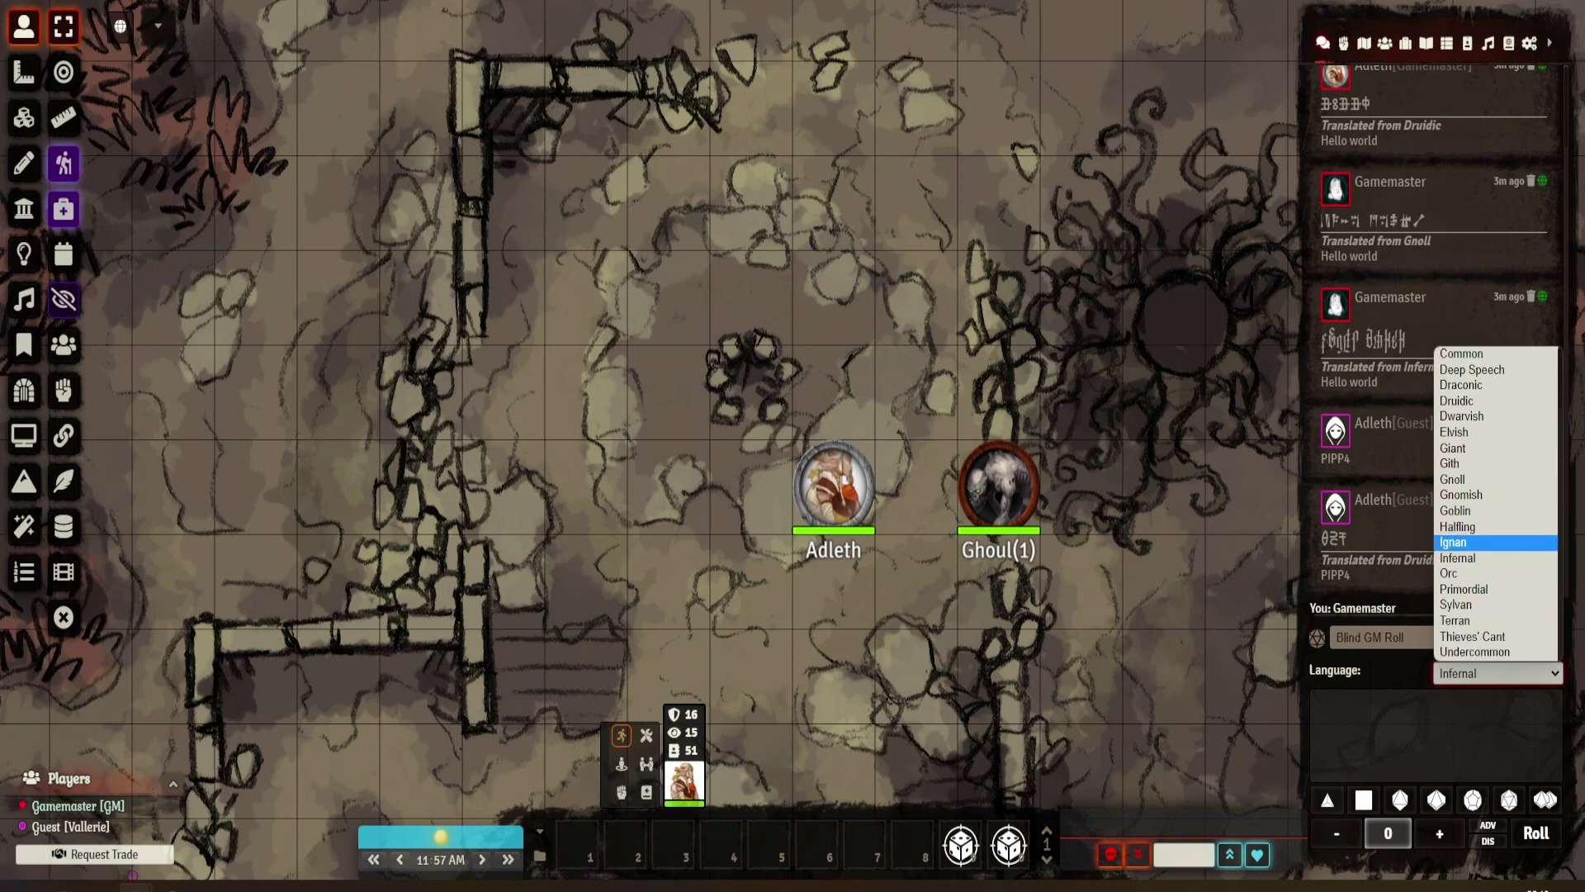
{"action": "scroll", "coordinate": [1496, 611], "scroll_direction": "up", "scroll_amount": 2}
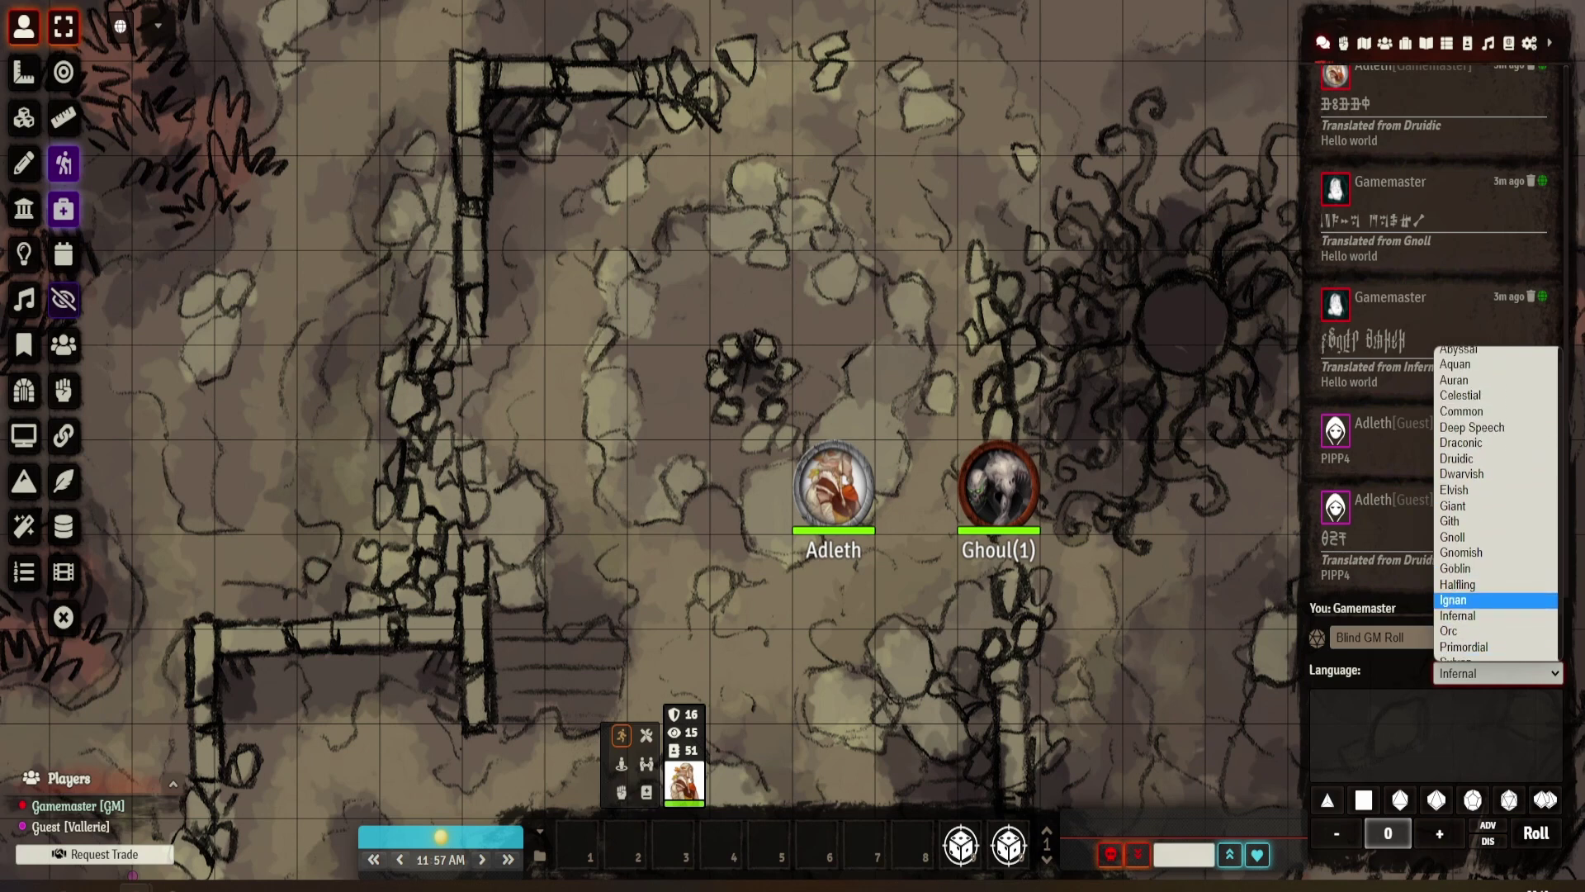
{"action": "left_click", "coordinate": [1182, 467]}
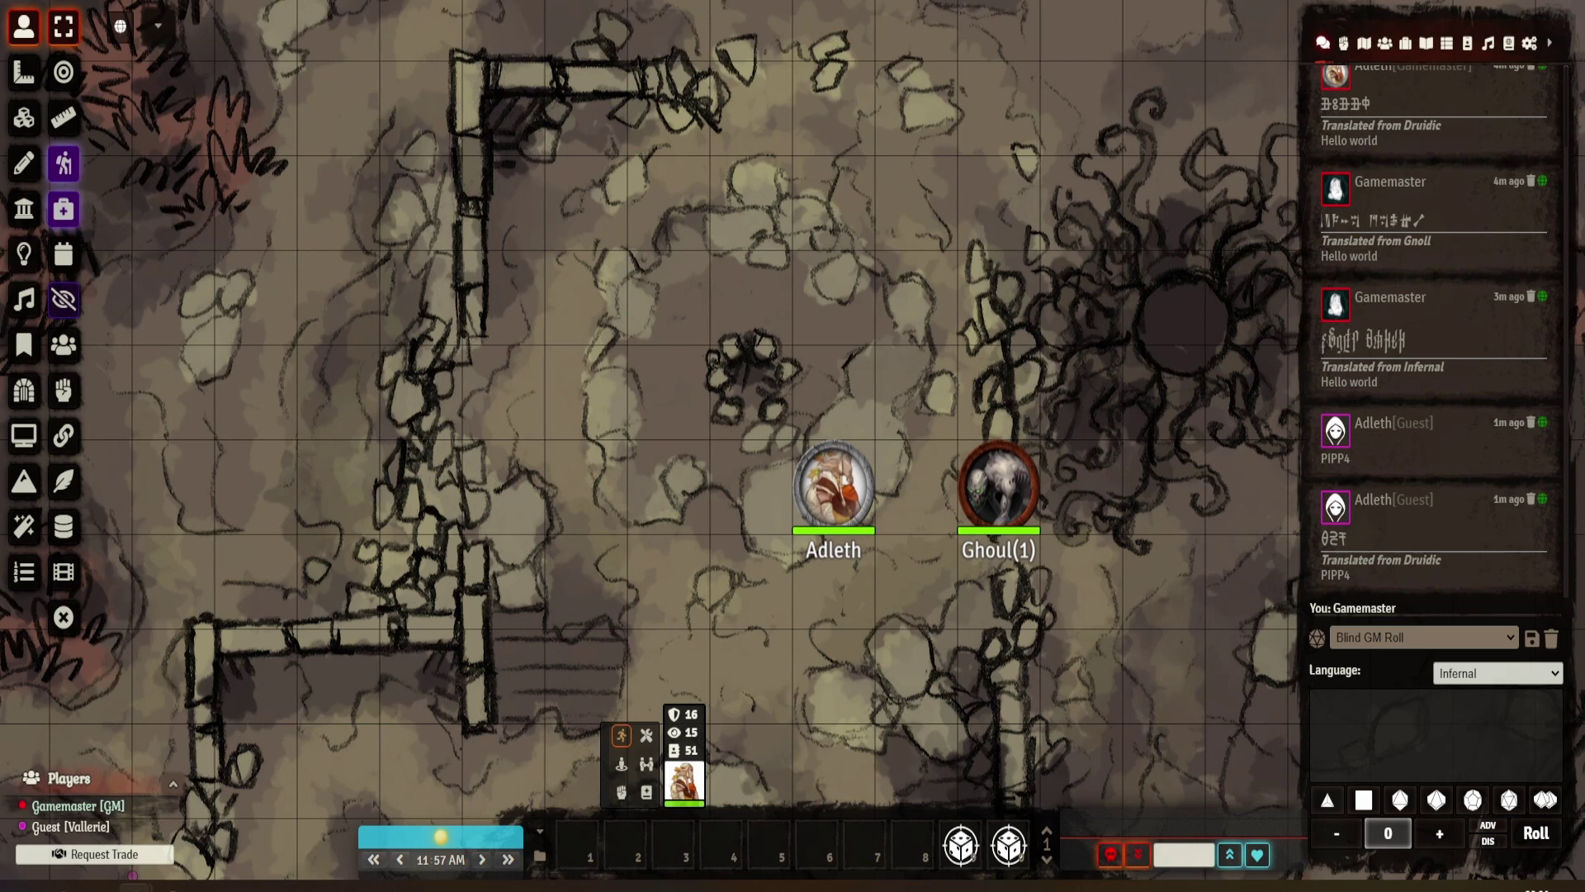
- Open Adleth's character sheet to inspect the known languages, and close it again
{"action": "double_click", "coordinate": [833, 485]}
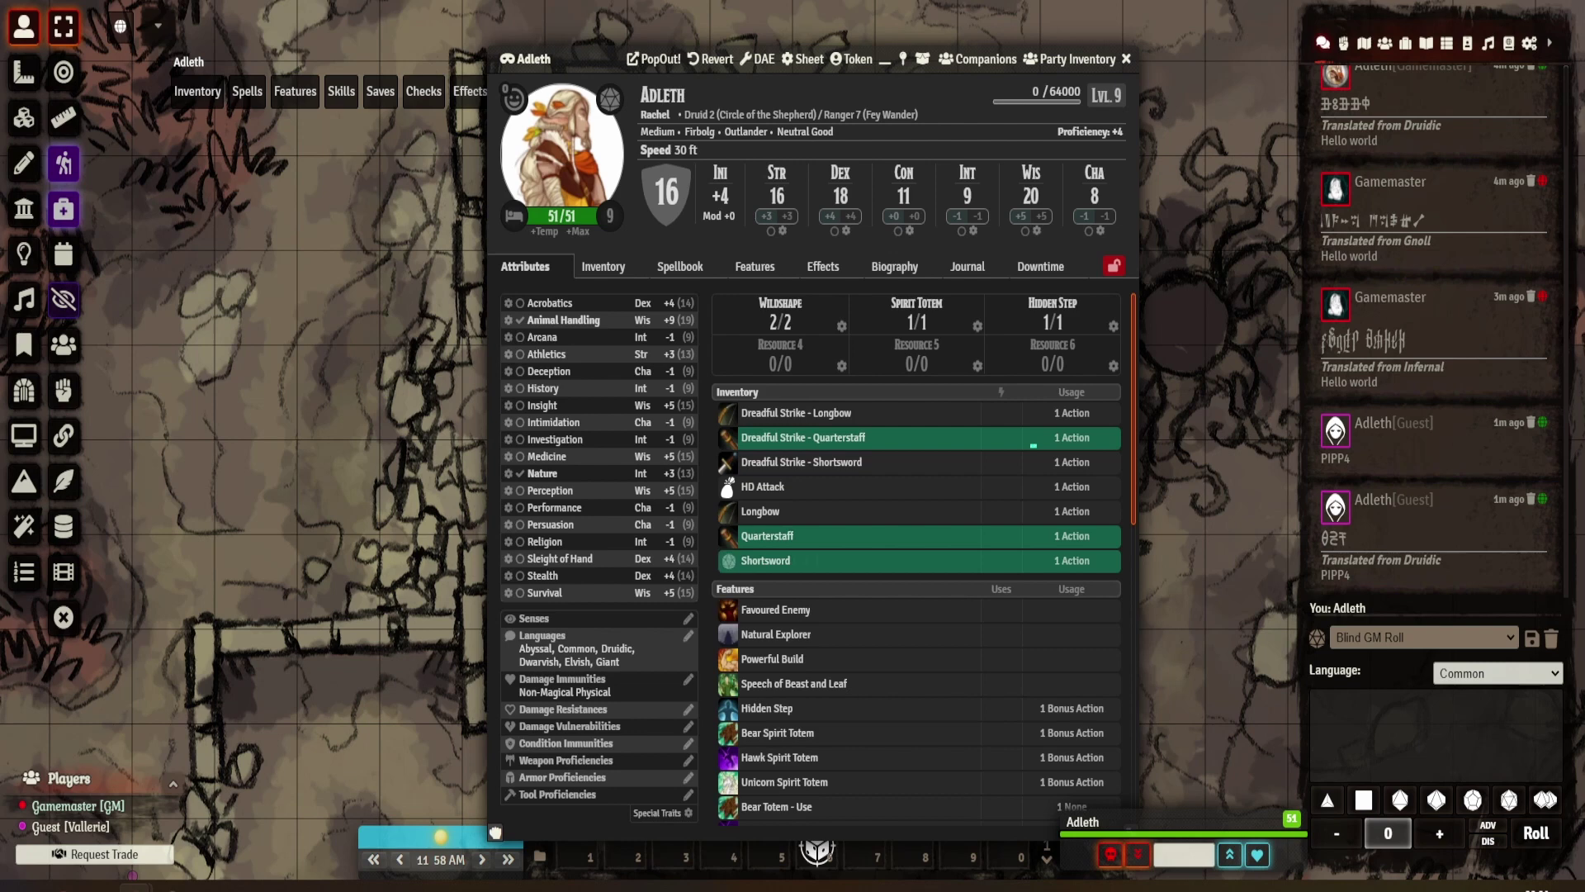
{"action": "key", "text": "Escape"}
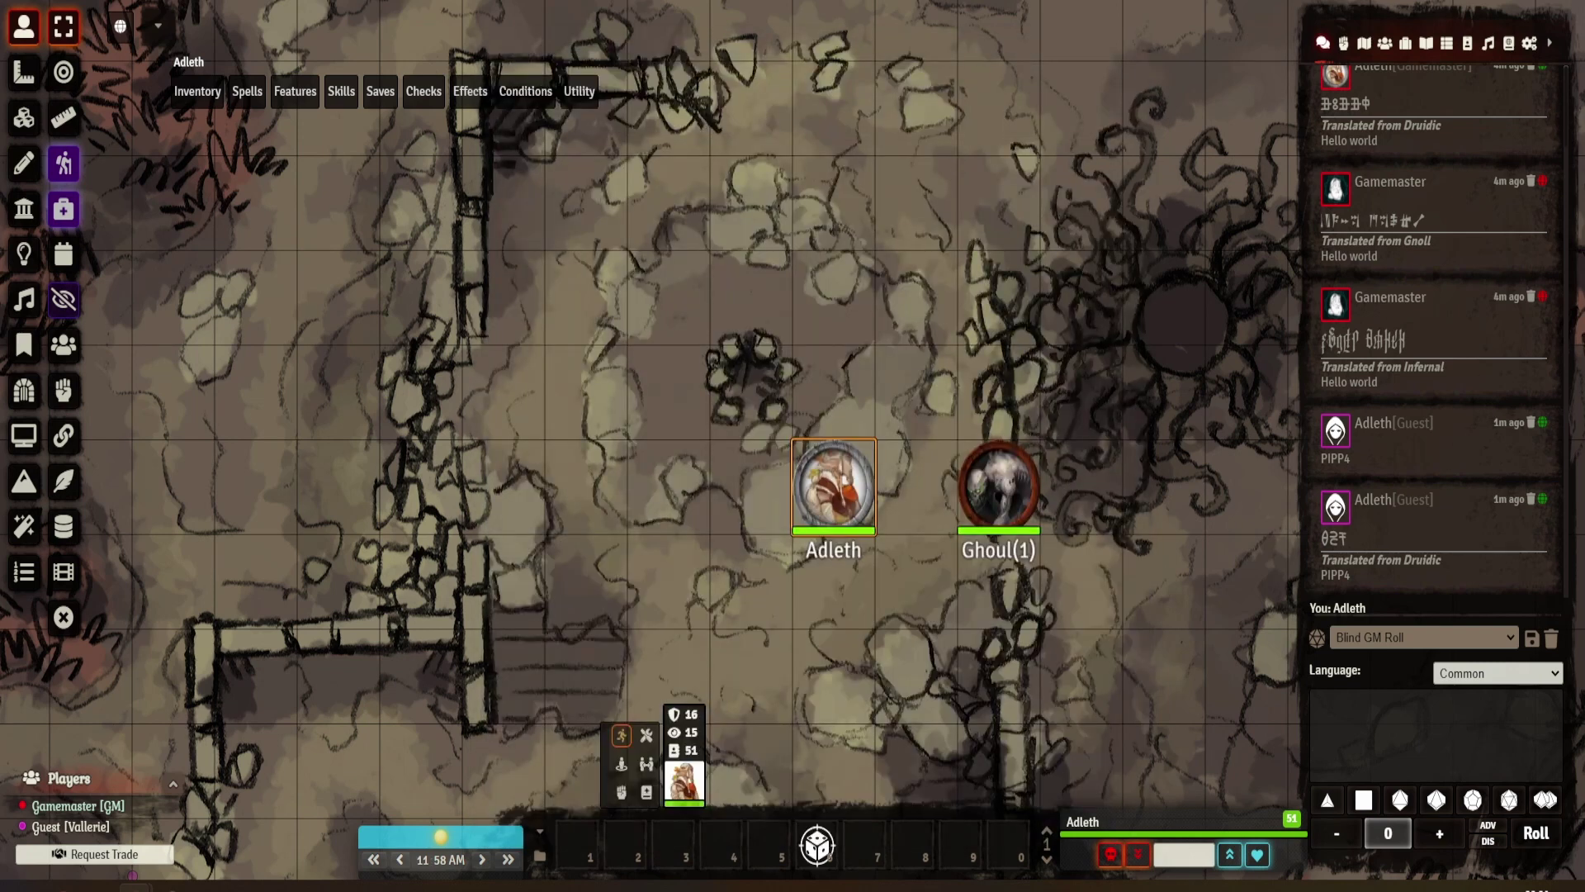